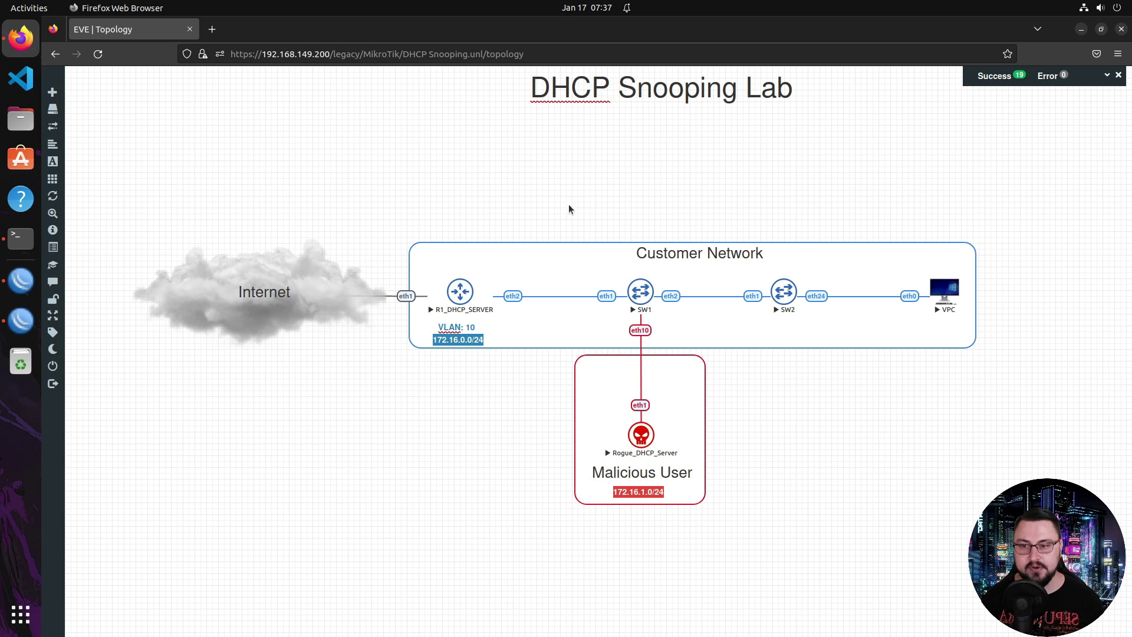
- Start a Wireshark capture on SW1's eth2 link using the Ethernet link type
right_click(632, 293)
click(679, 372)
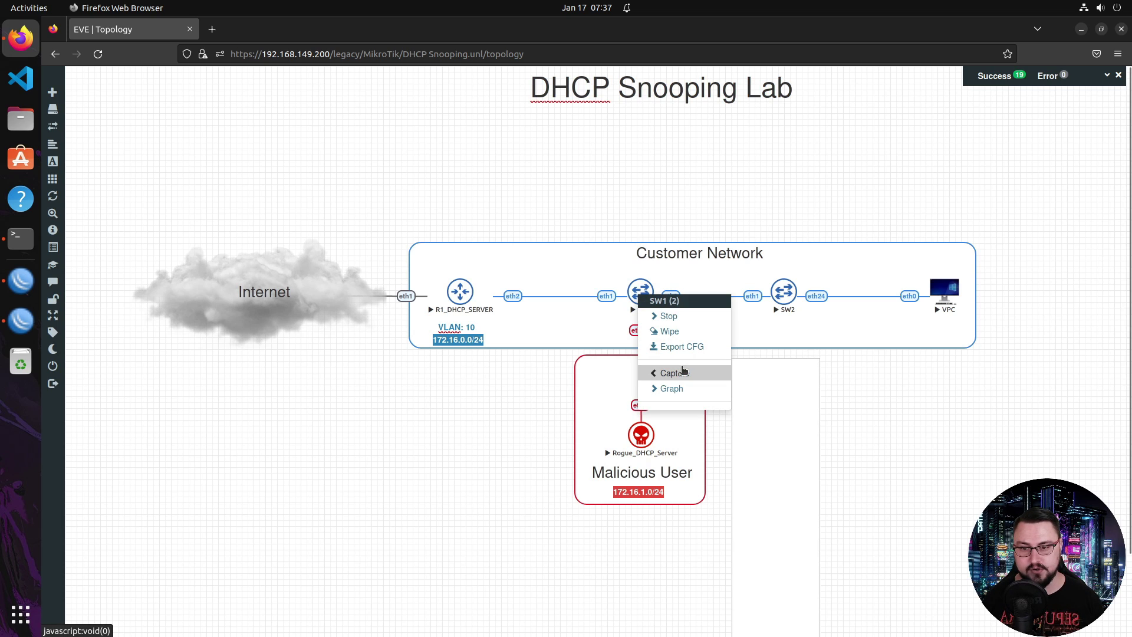
click(753, 381)
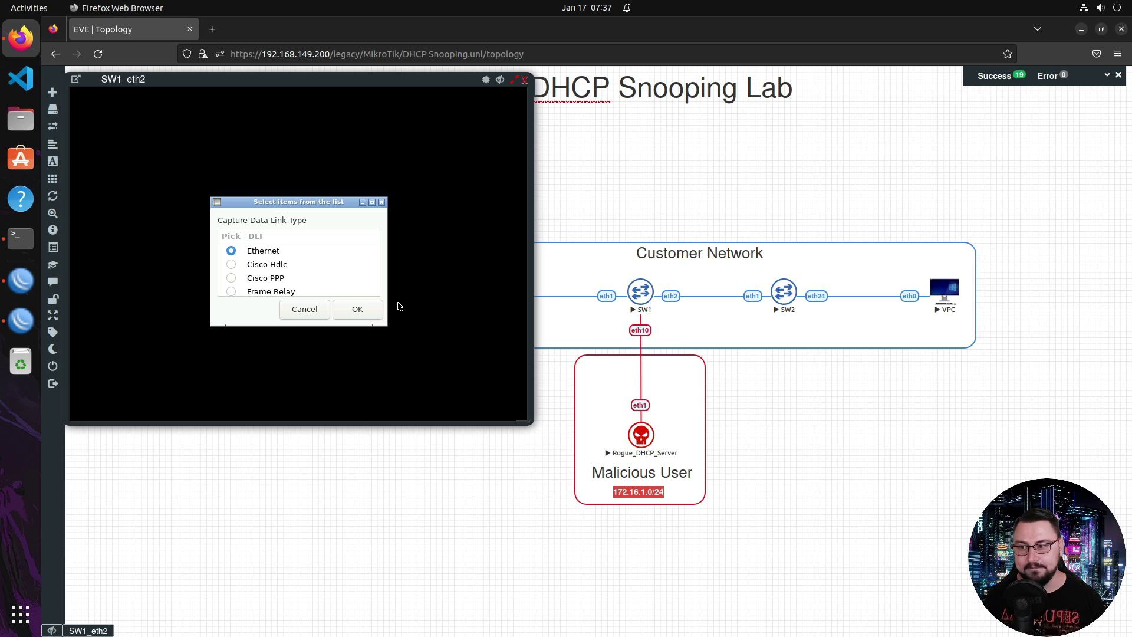
click(347, 316)
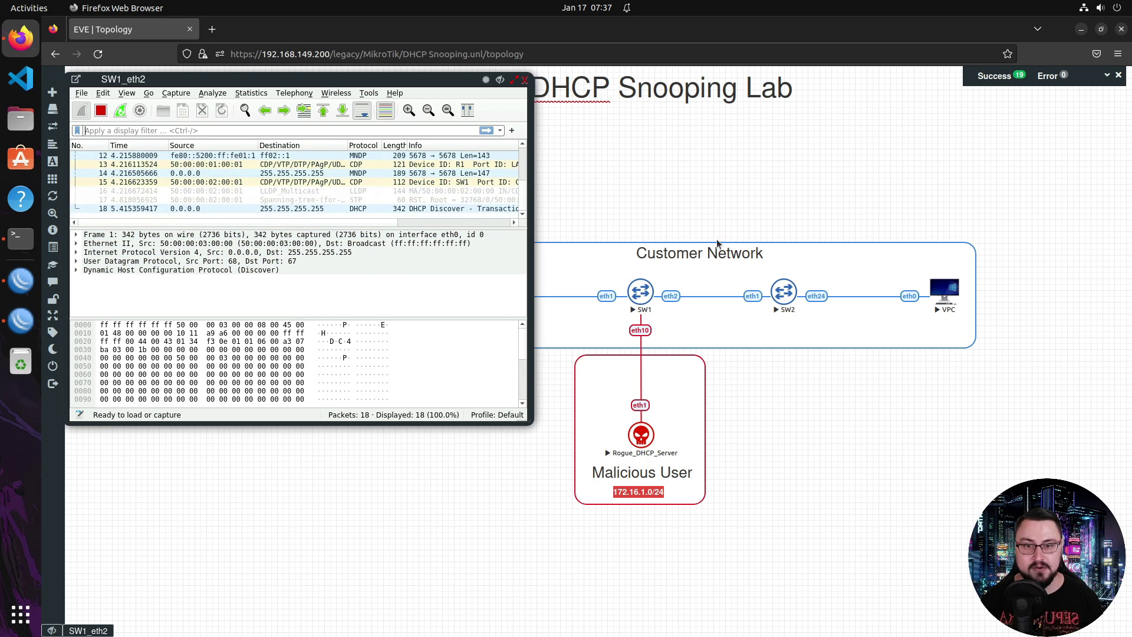
- On the VPC console, request a DHCP lease with ip dhcp -r
click(944, 291)
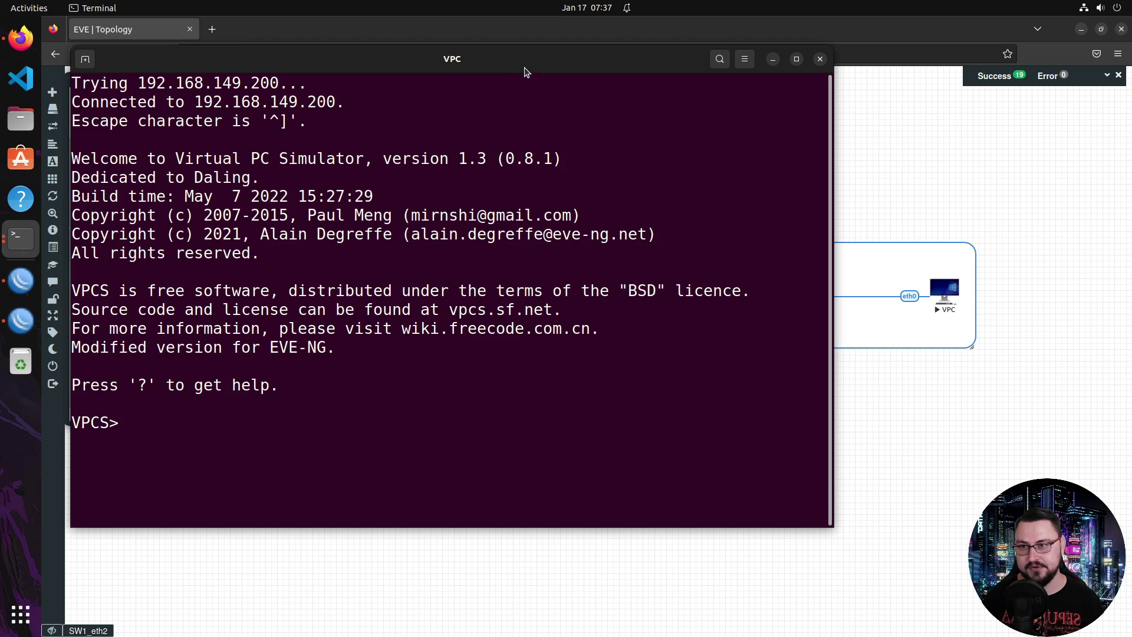
drag(527, 72, 990, 91)
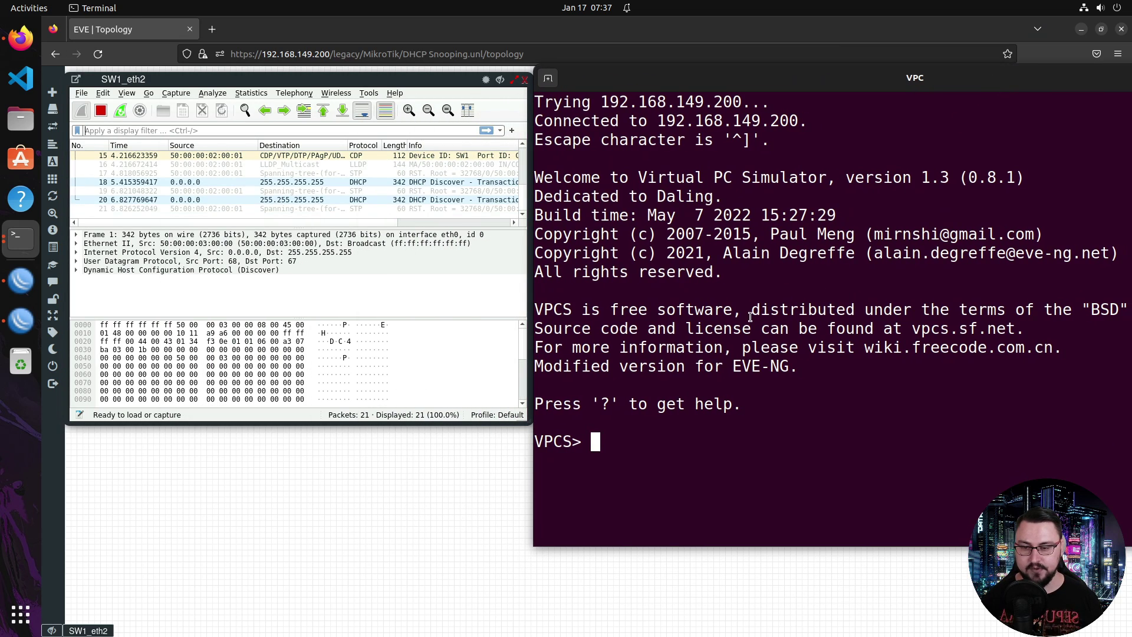
text(dhcp)
key(BackSpace)
key(BackSpace)
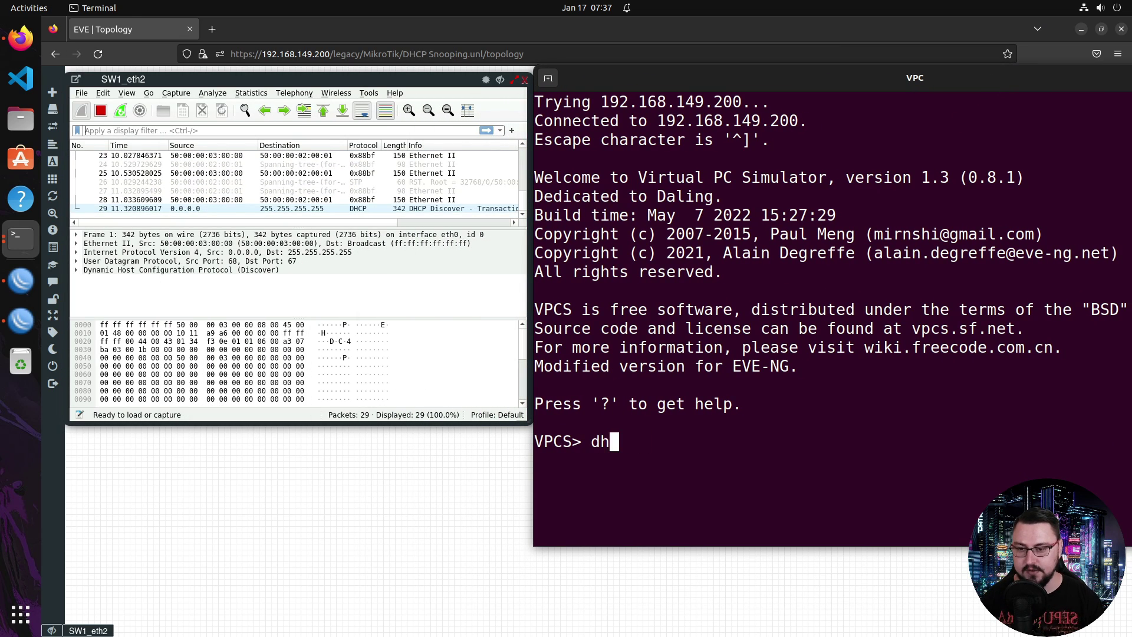
key(BackSpace)
key(BackSpace)
text(ip dhcp -r)
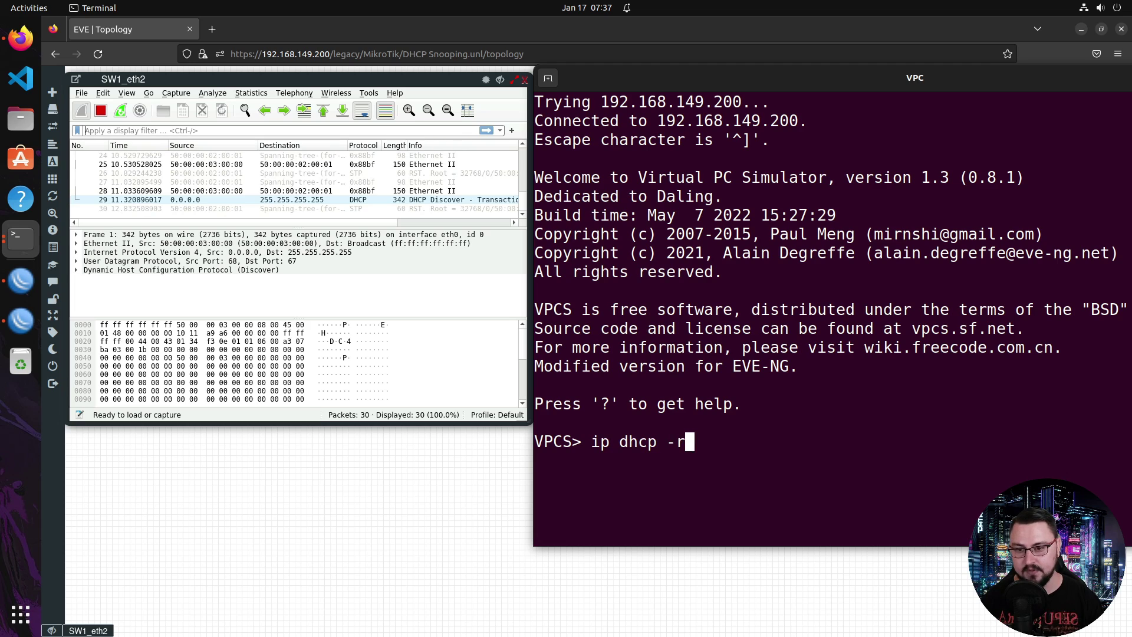
key(Return)
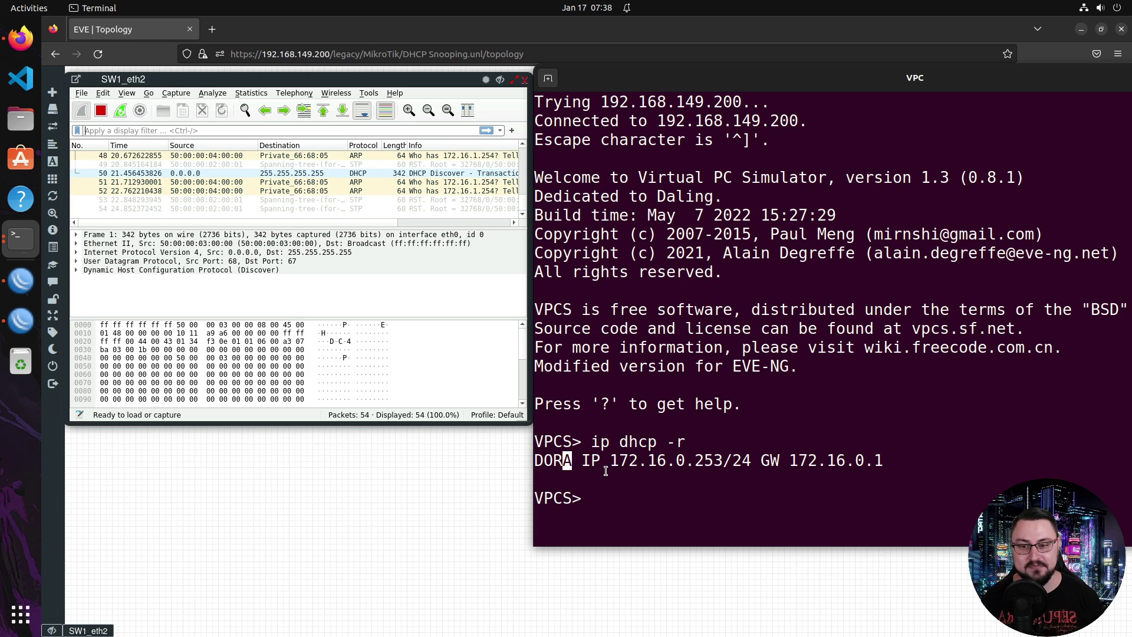
- Highlight the assigned 172.16.0.253/24 address and gateway 172.16.0.1, then move the console aside
drag(617, 460, 864, 460)
click(797, 459)
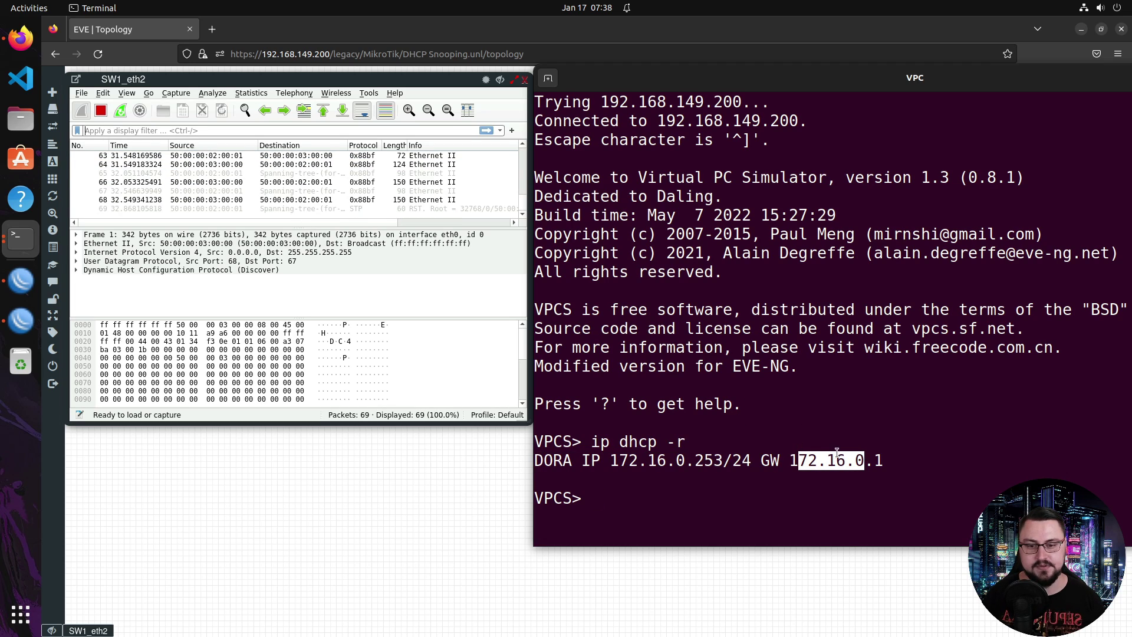
drag(790, 460, 1120, 461)
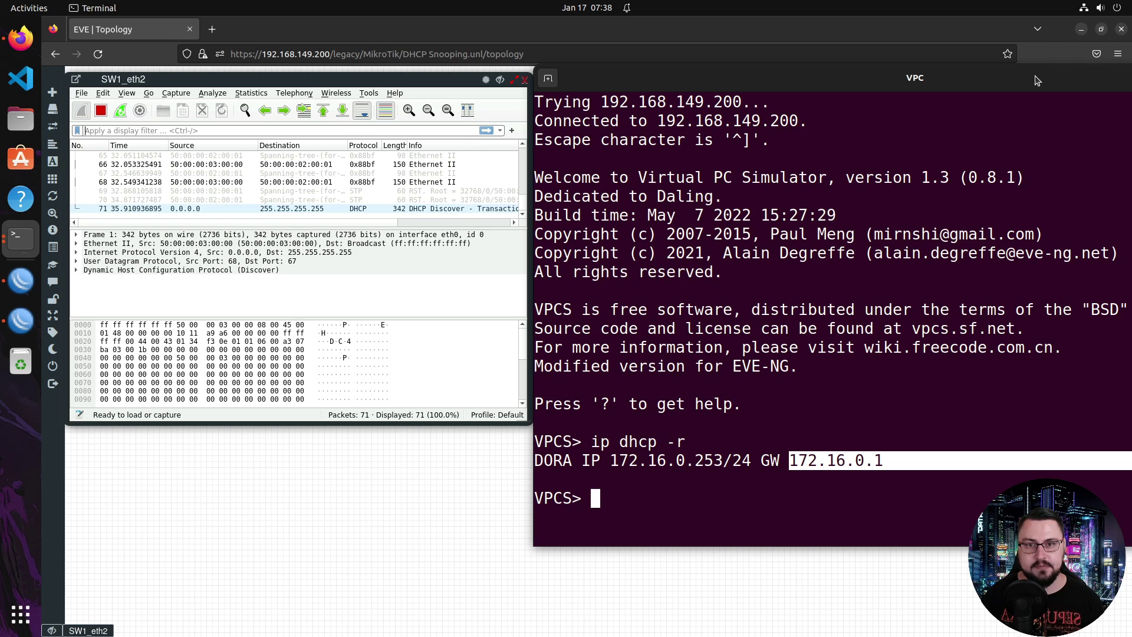
drag(1037, 77, 730, 211)
- Arrange the SW1_eth2 capture window and apply the dhcp display filter
click(967, 200)
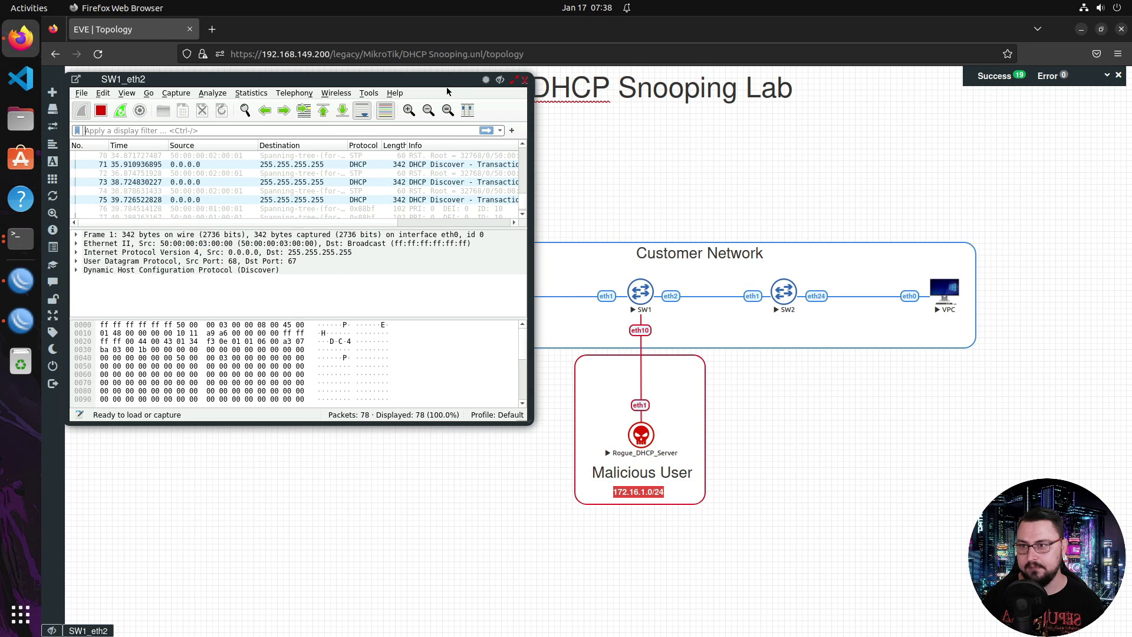
drag(409, 78, 893, 32)
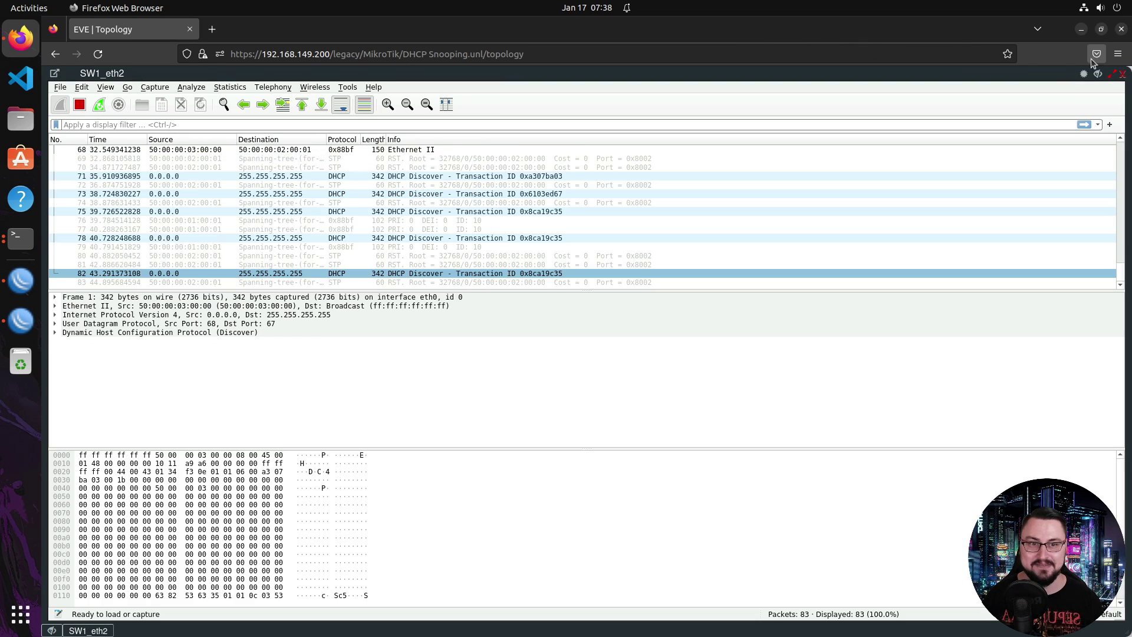
click(1111, 73)
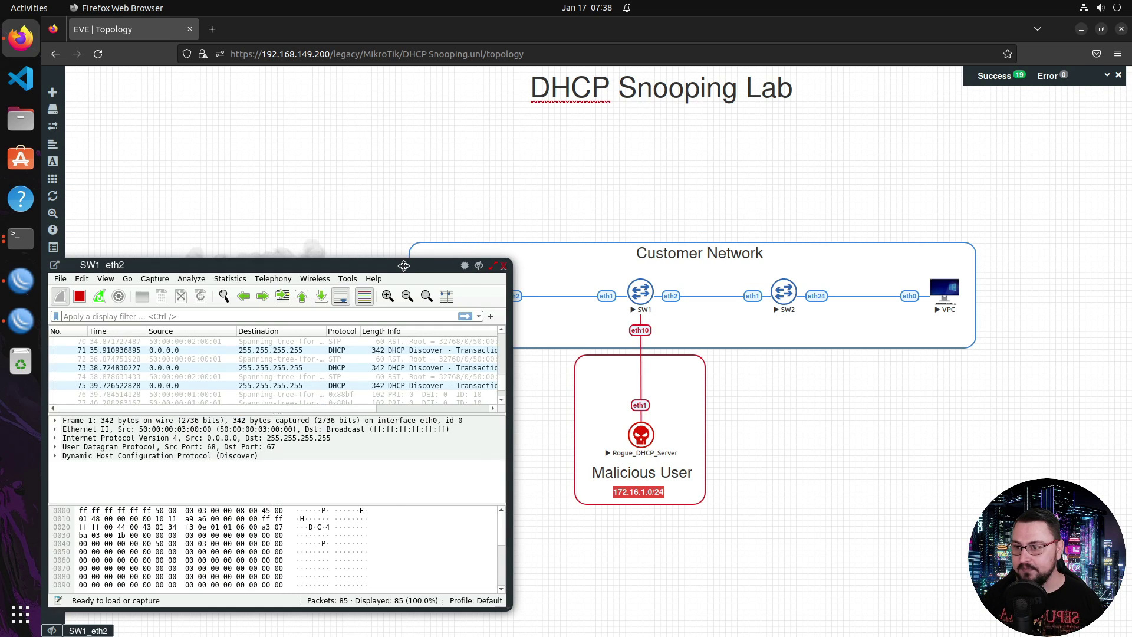
drag(415, 259, 753, 102)
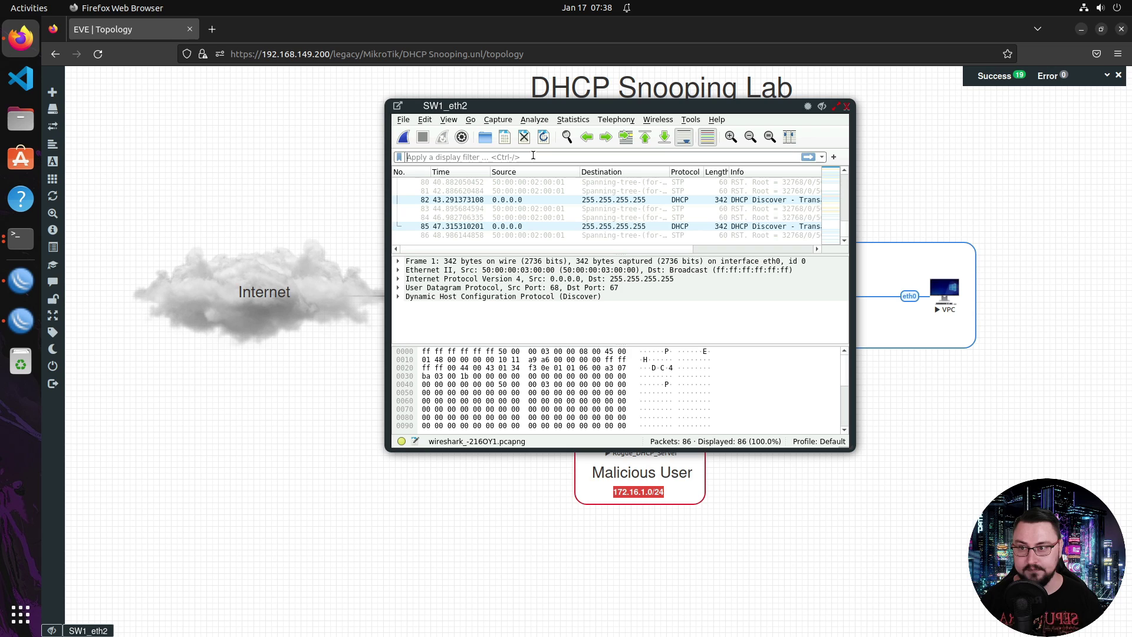
click(533, 155)
text(dhcp)
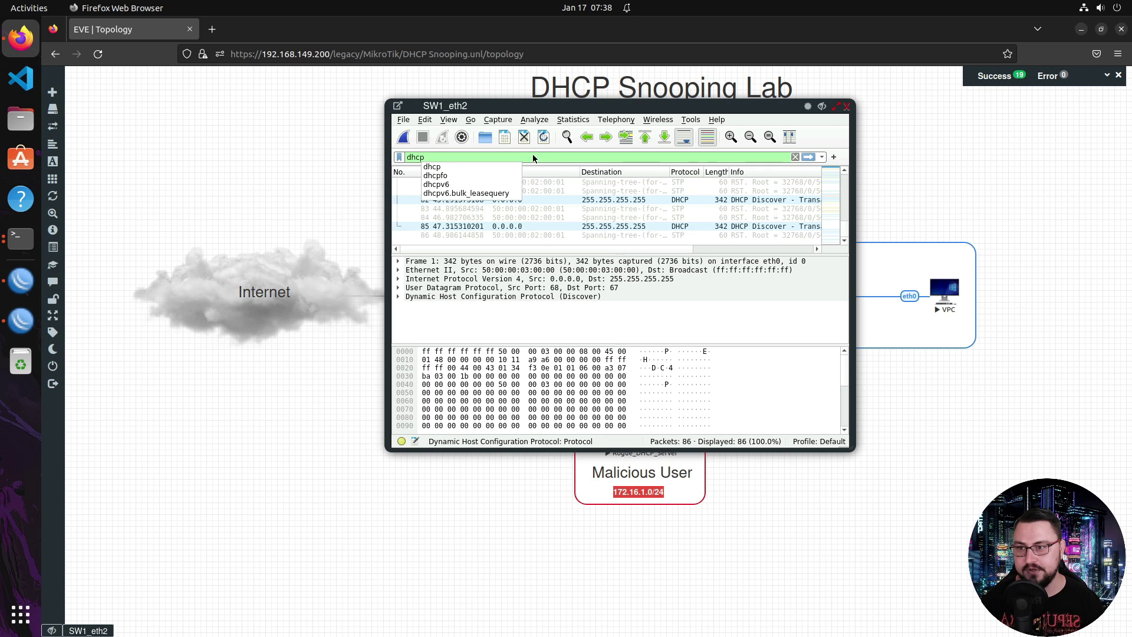
double_click(542, 106)
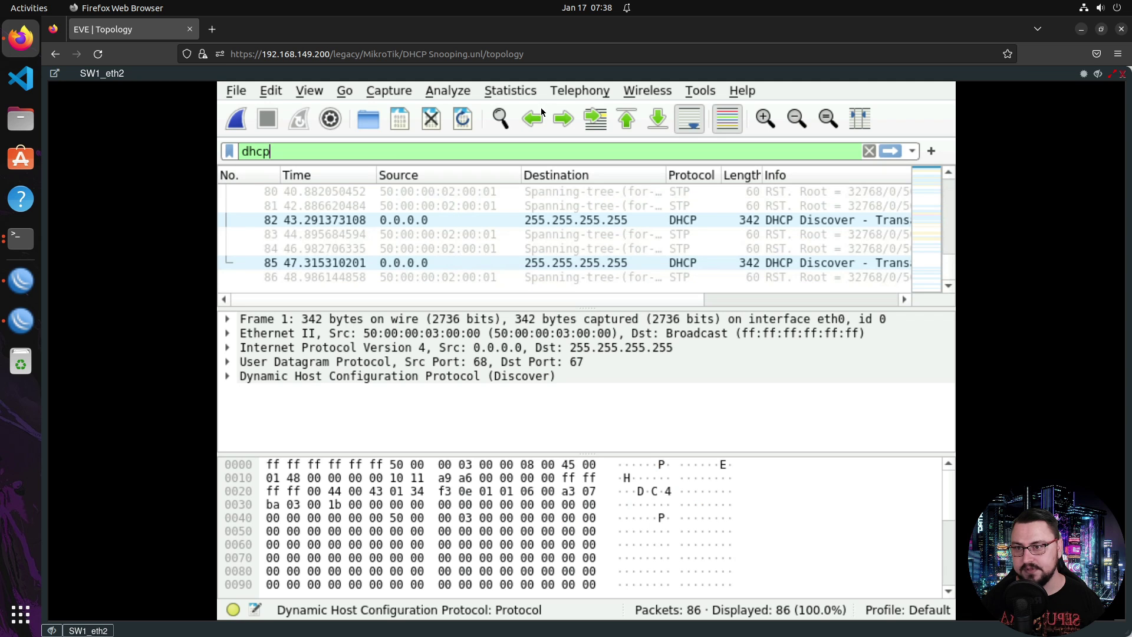
key(Return)
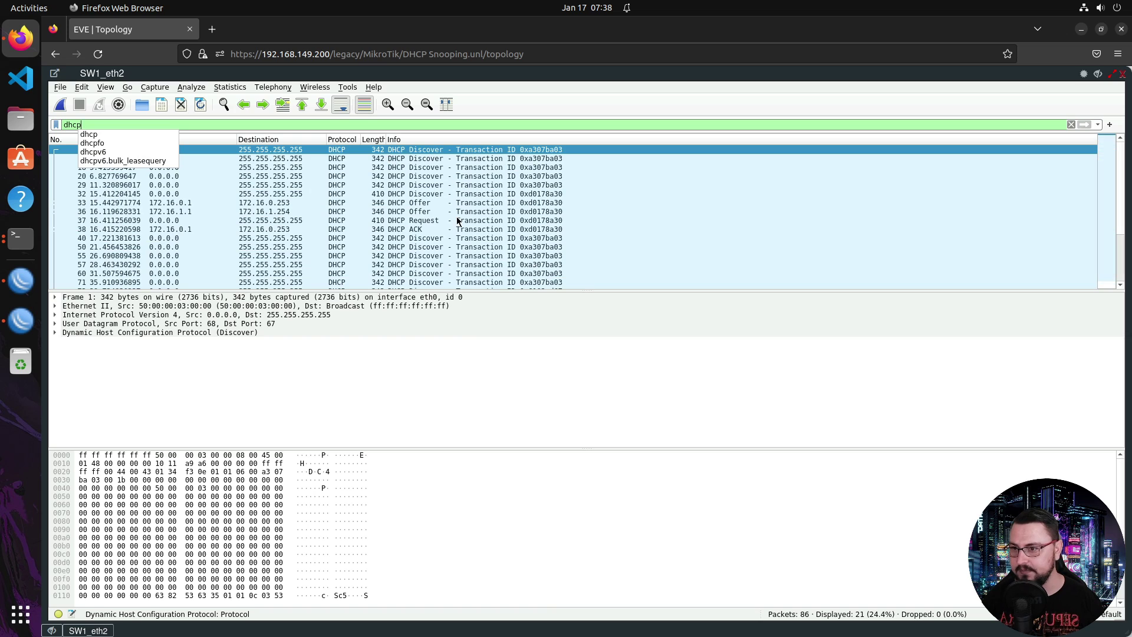
key(Escape)
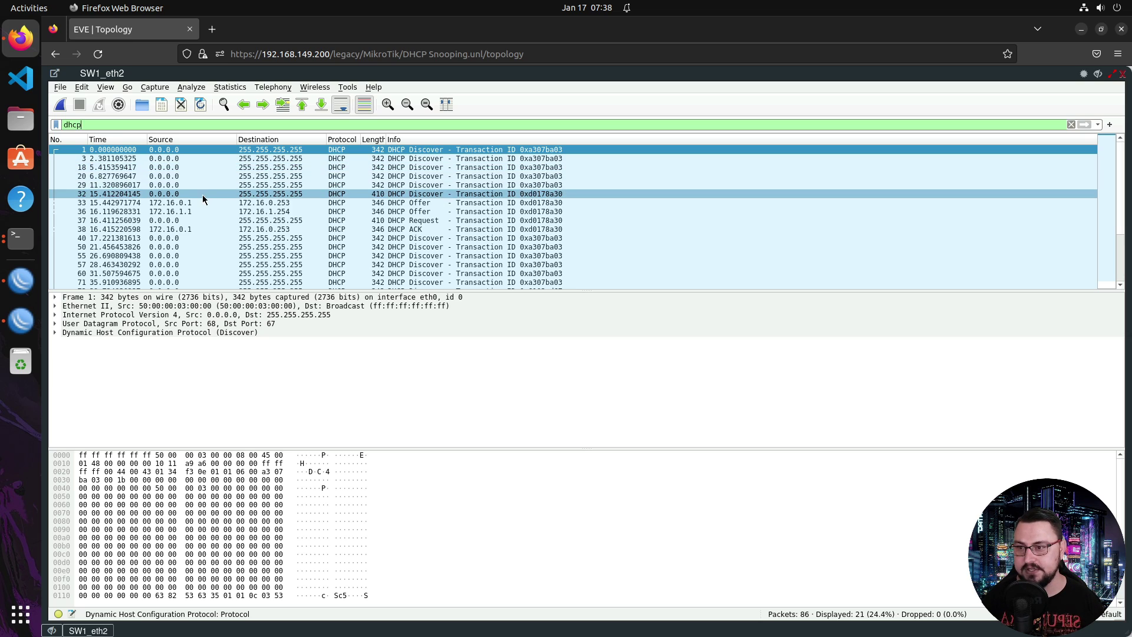
- Compare Offer frames 33 and 36 from 172.16.0.1 and 172.16.1.1, then close the capture
click(363, 210)
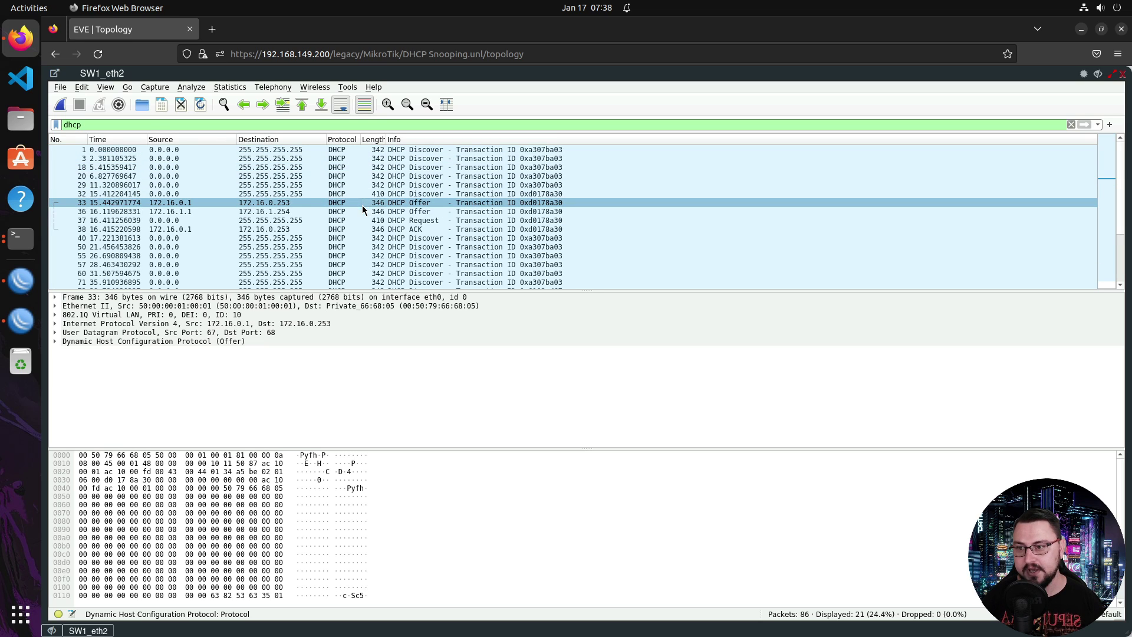
click(345, 203)
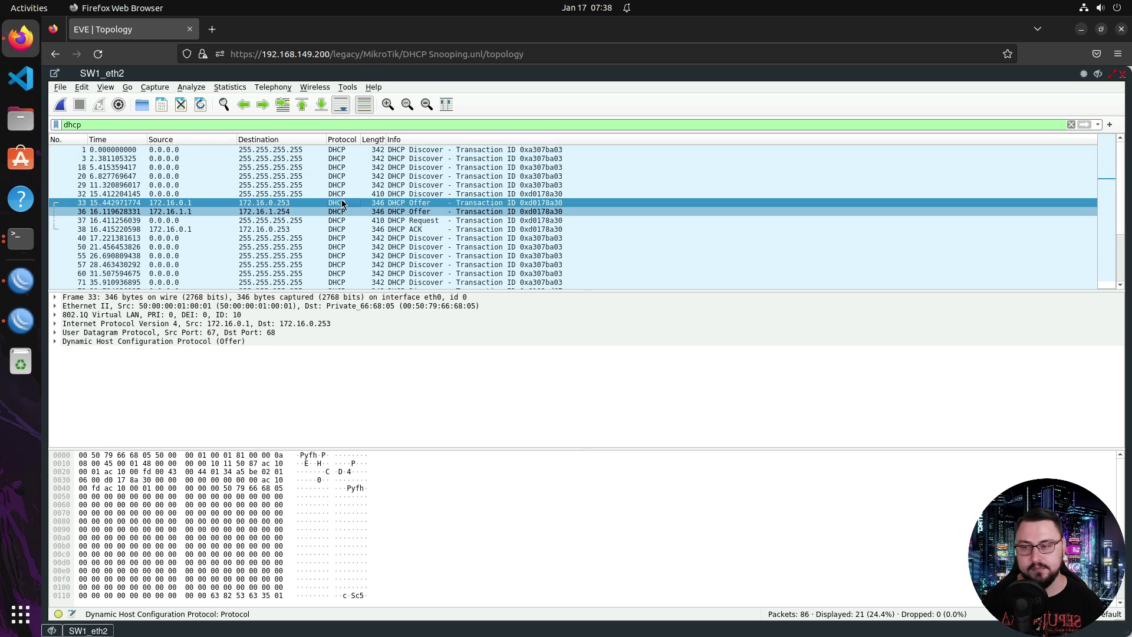
click(168, 218)
click(153, 203)
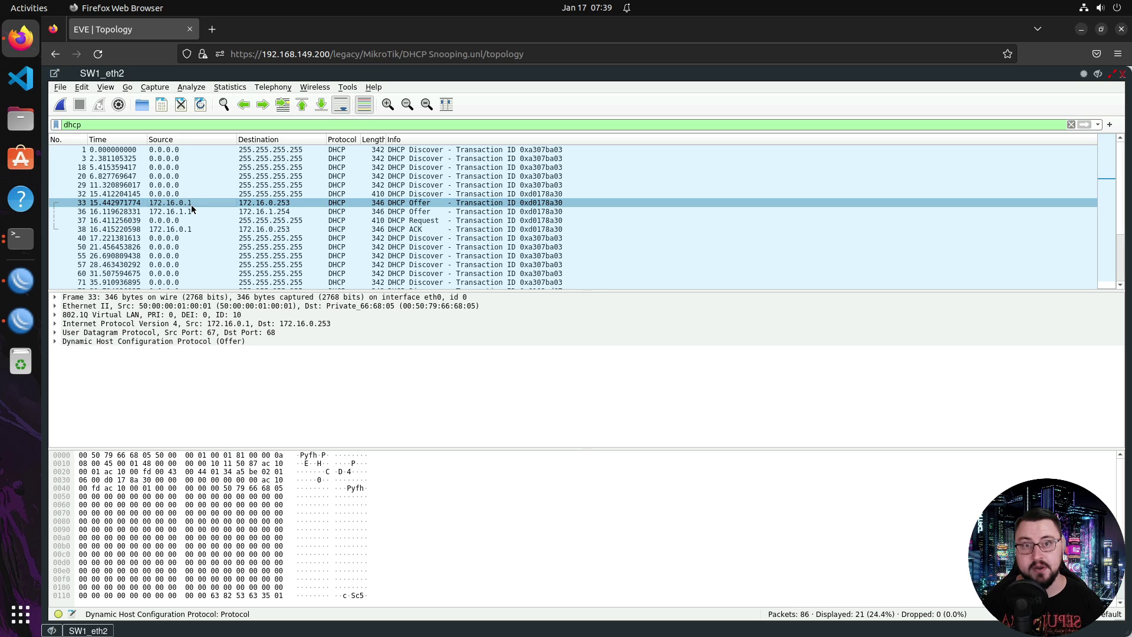
click(172, 212)
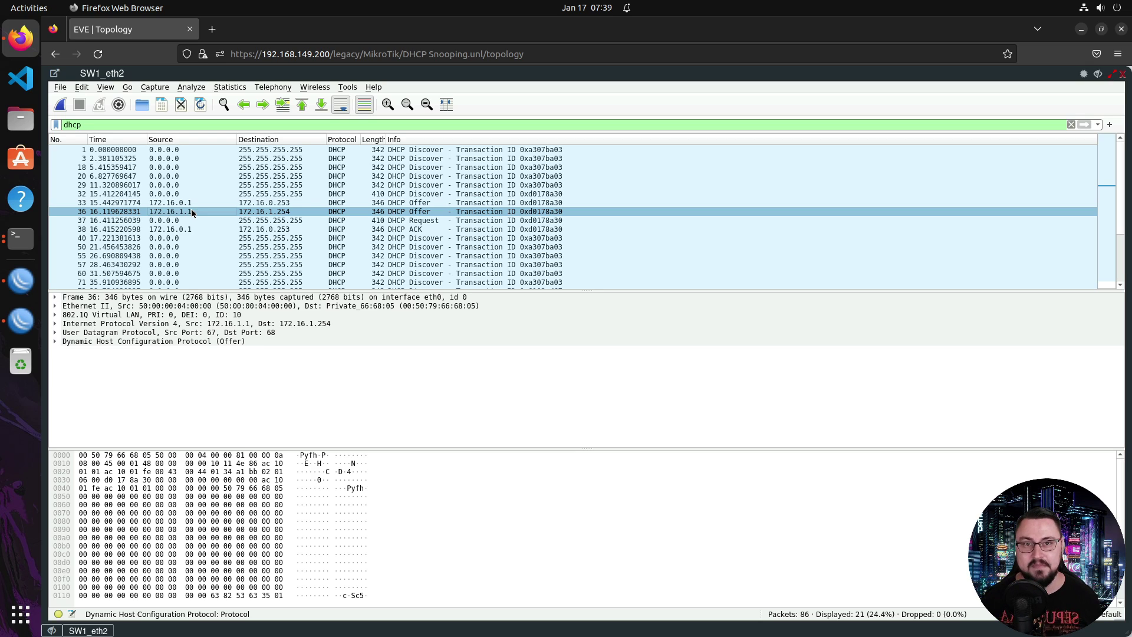
double_click(828, 71)
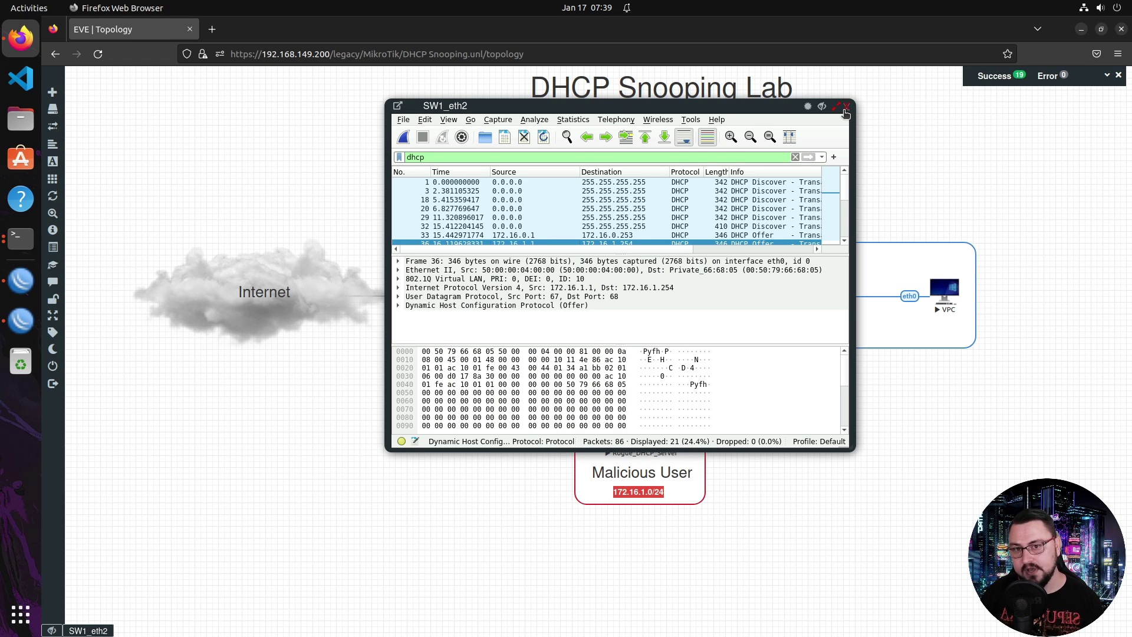
click(845, 110)
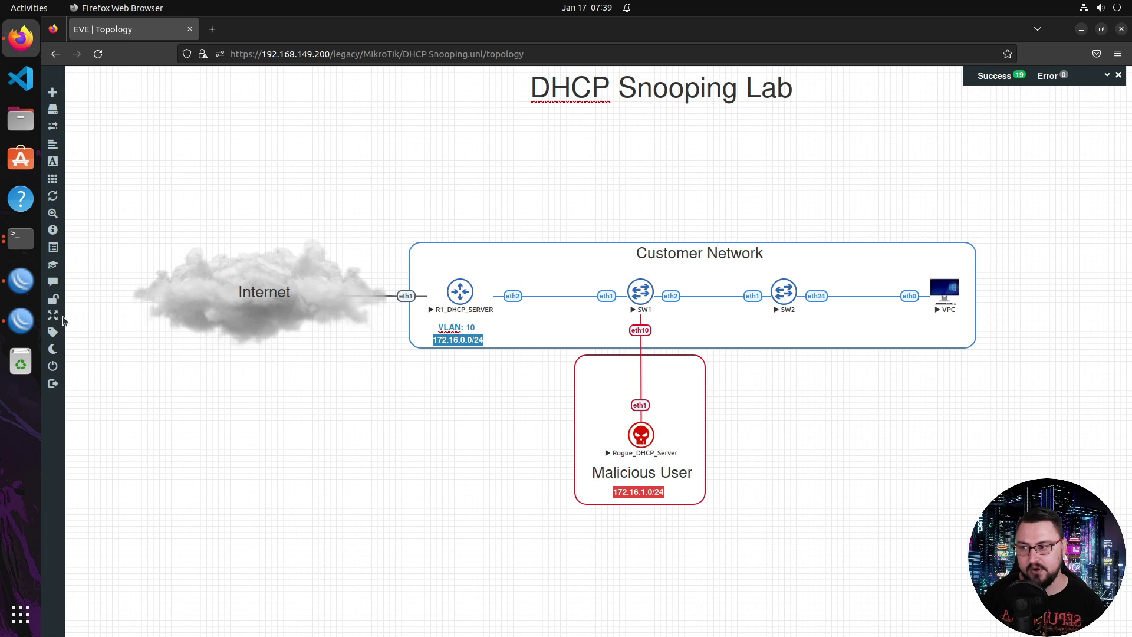
- In R1's WinBox, open DHCP Server's Alerts tab and add a new alert
click(12, 323)
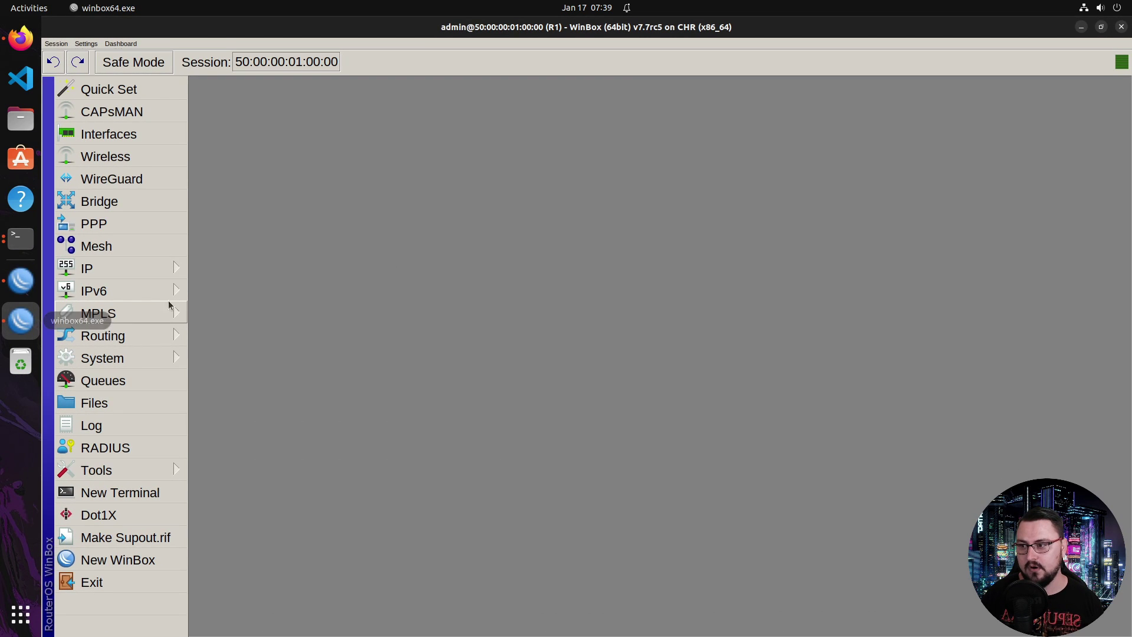
click(180, 275)
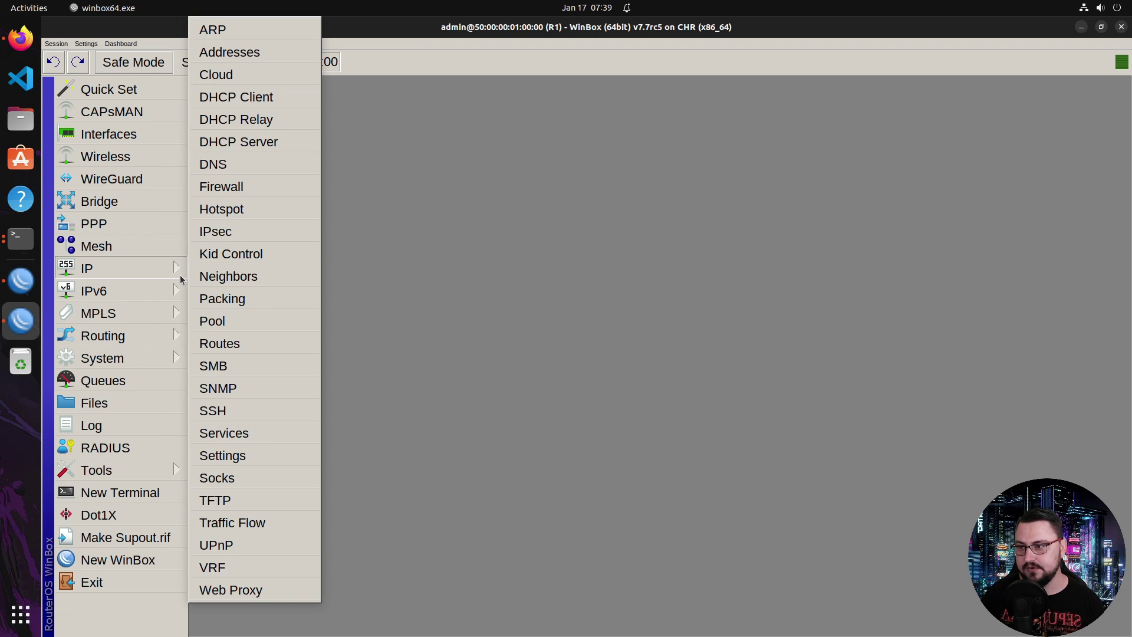
click(264, 144)
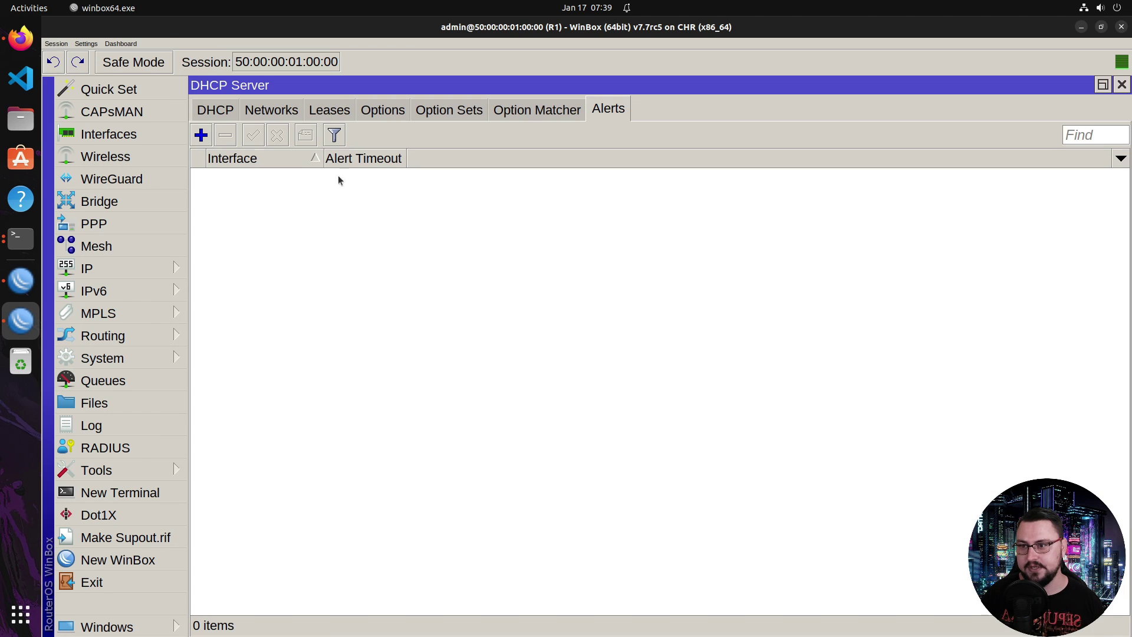
click(203, 116)
click(609, 111)
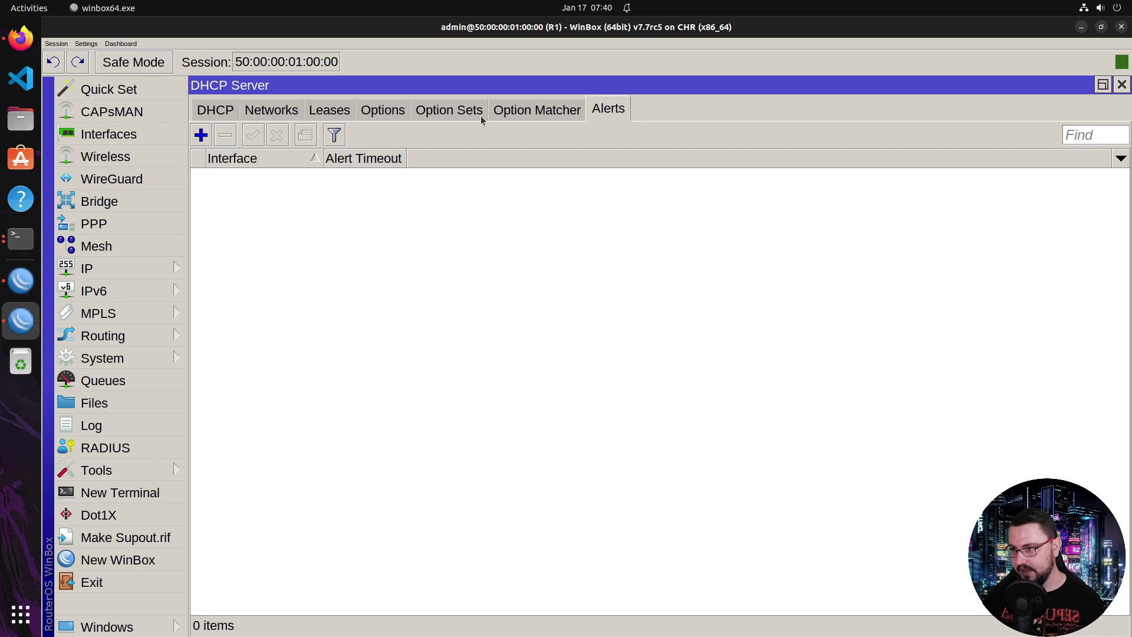
click(201, 135)
- Set the new alert's interface to LAN after checking R1's interfaces and addresses
click(367, 115)
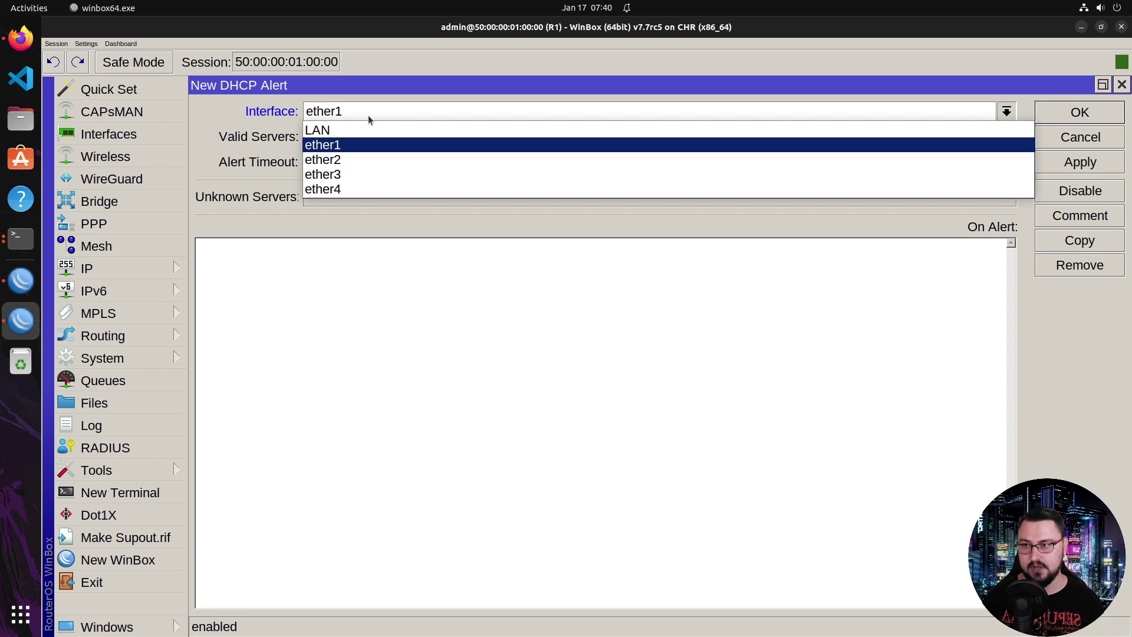
click(368, 115)
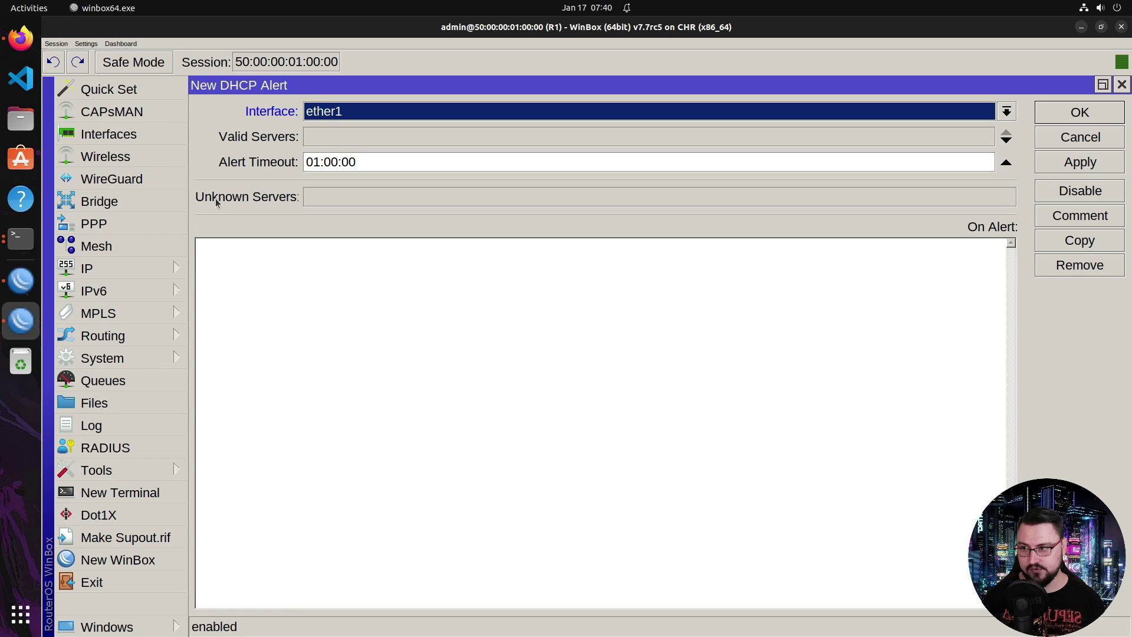
click(142, 141)
click(277, 210)
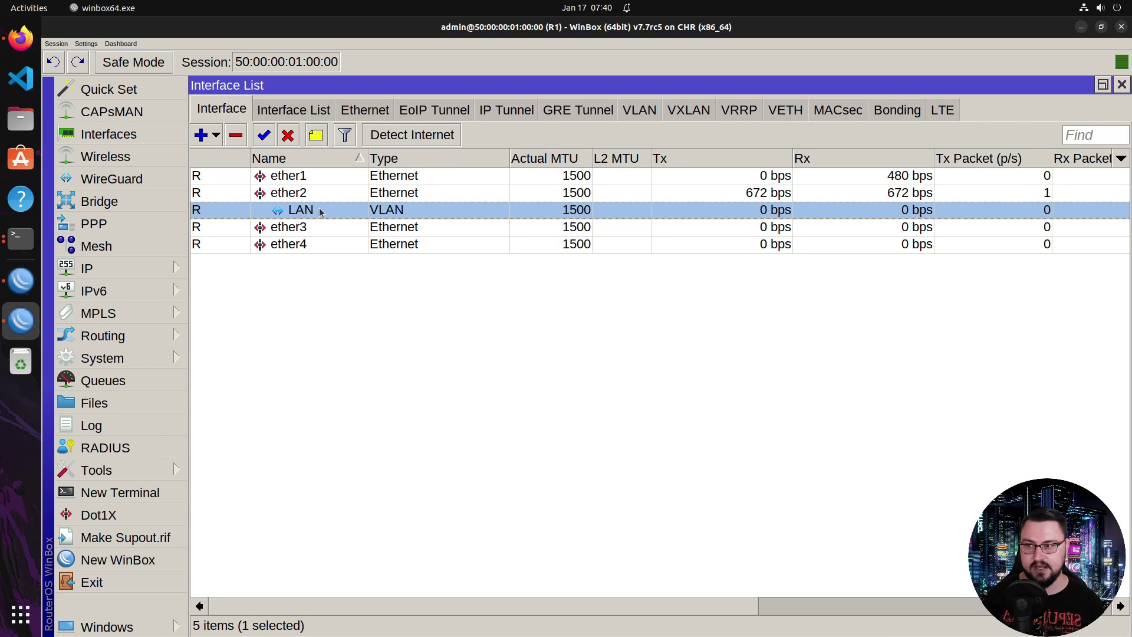
click(1122, 84)
click(88, 268)
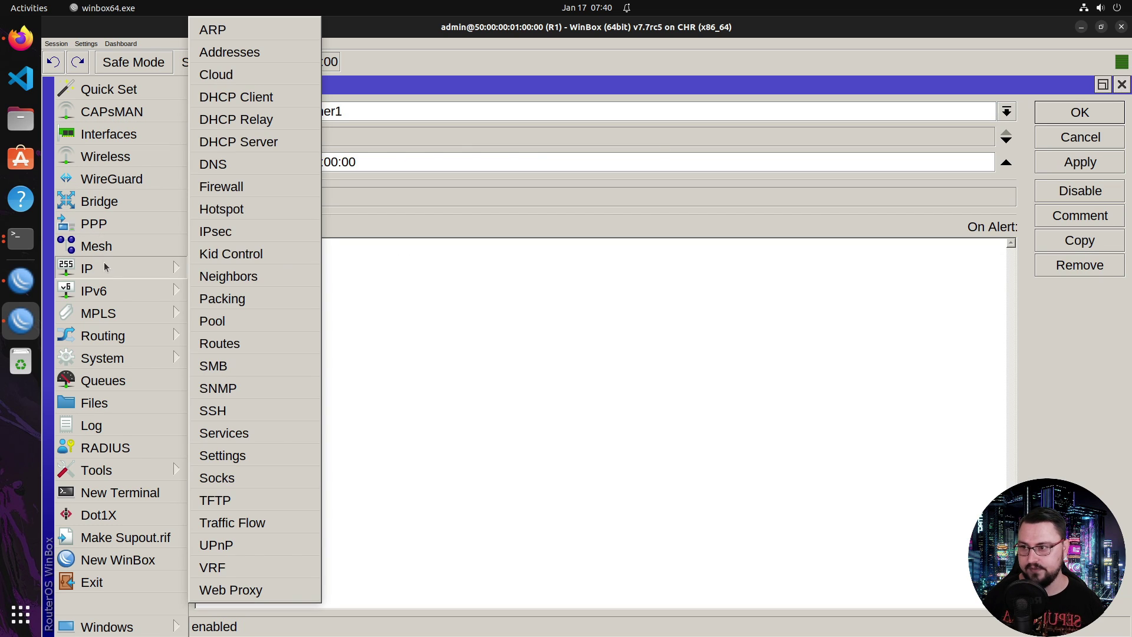
click(227, 51)
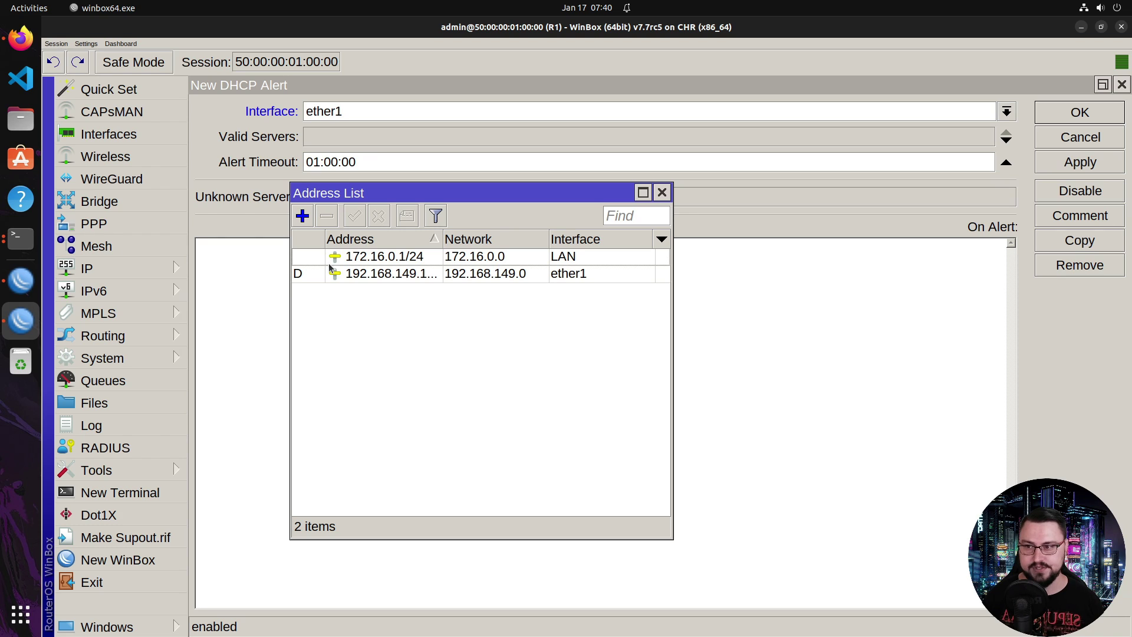
click(426, 255)
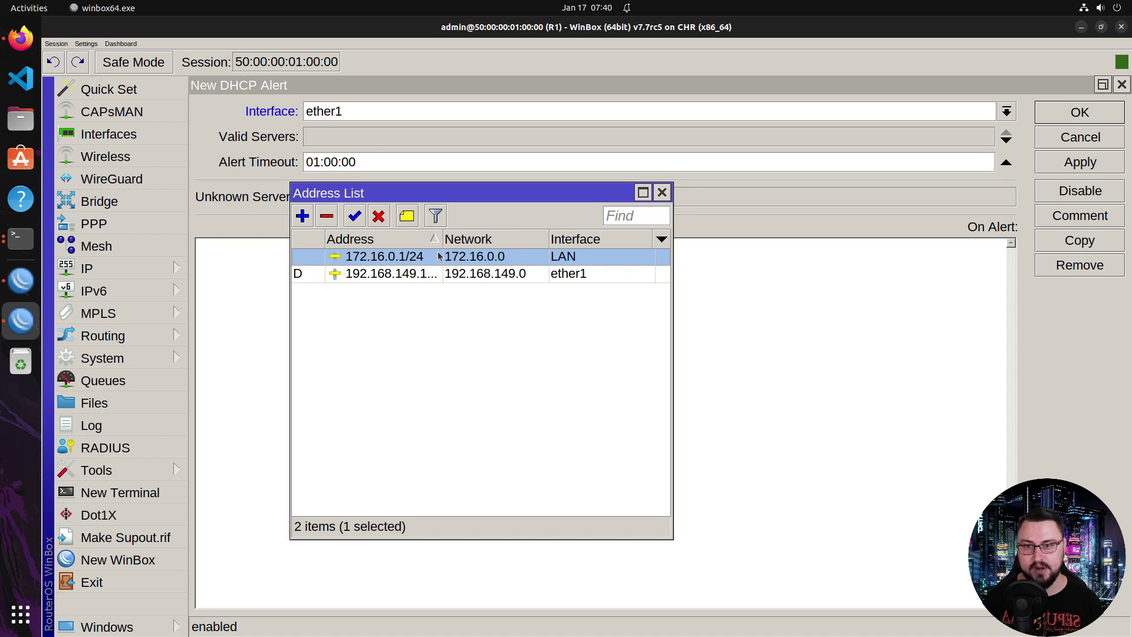
click(662, 193)
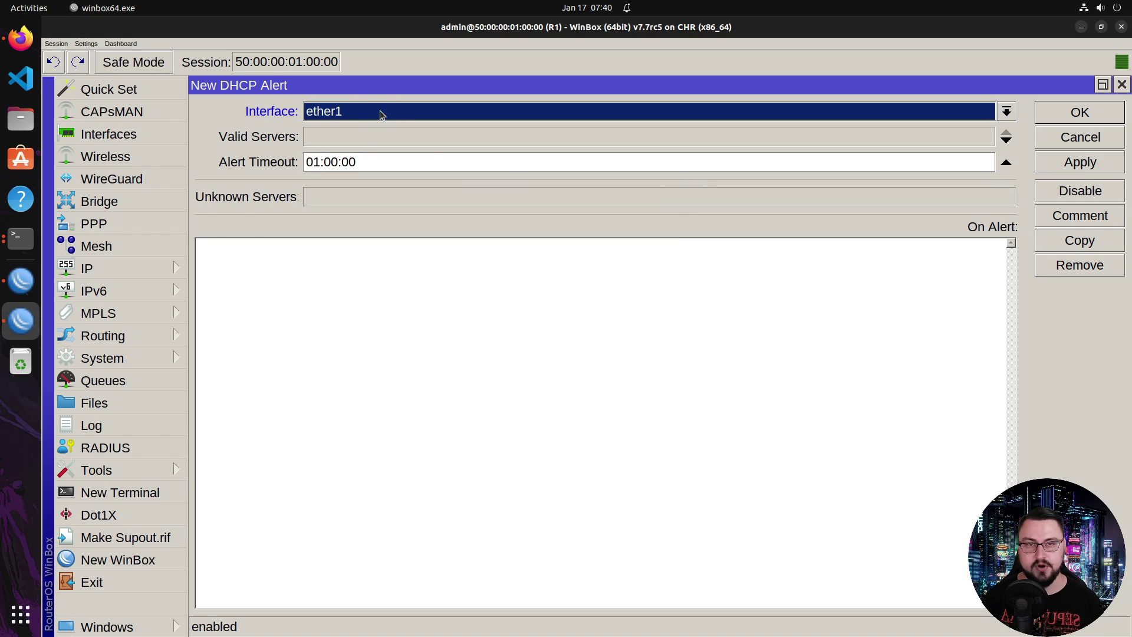
click(448, 118)
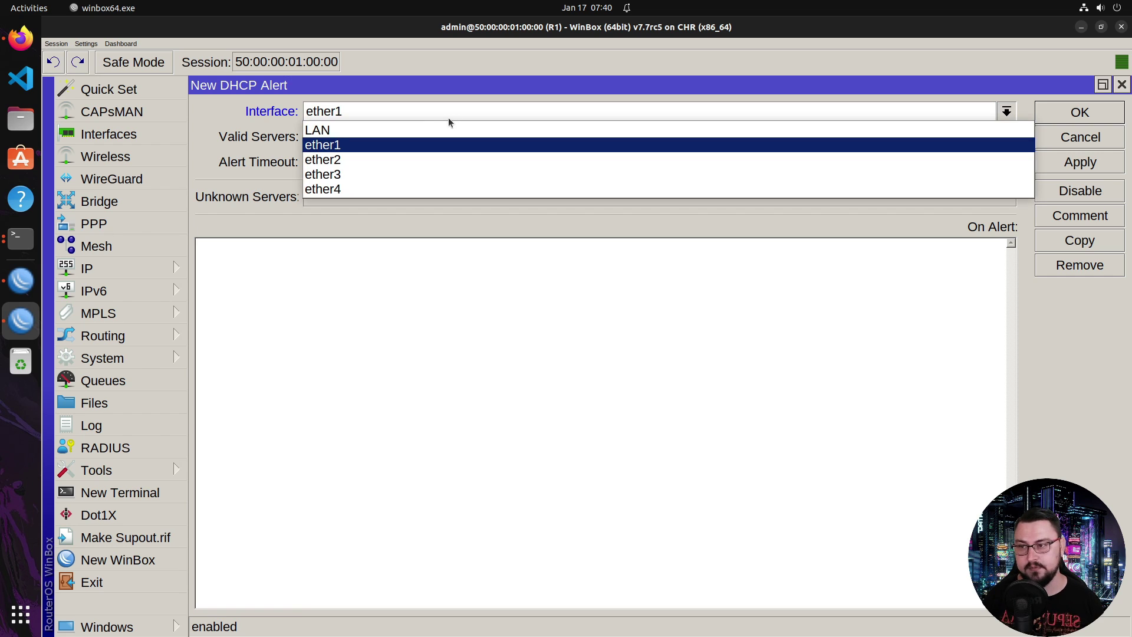
click(384, 124)
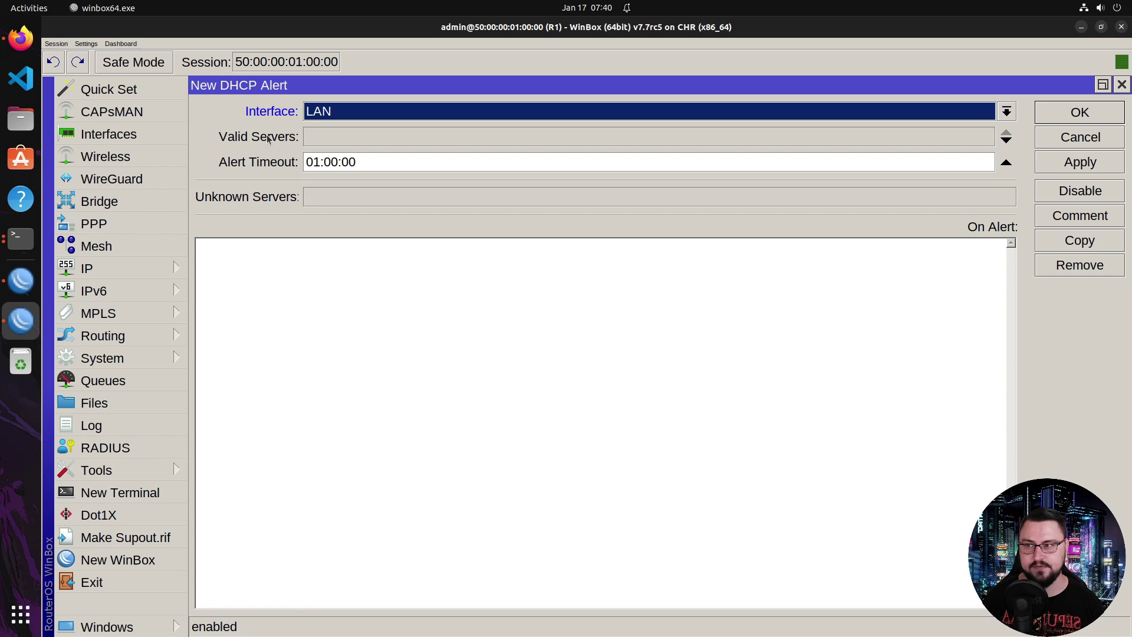
- Copy the LAN interface's MAC 50:00:00:01:00:01 into the alert's Valid Servers field
click(322, 142)
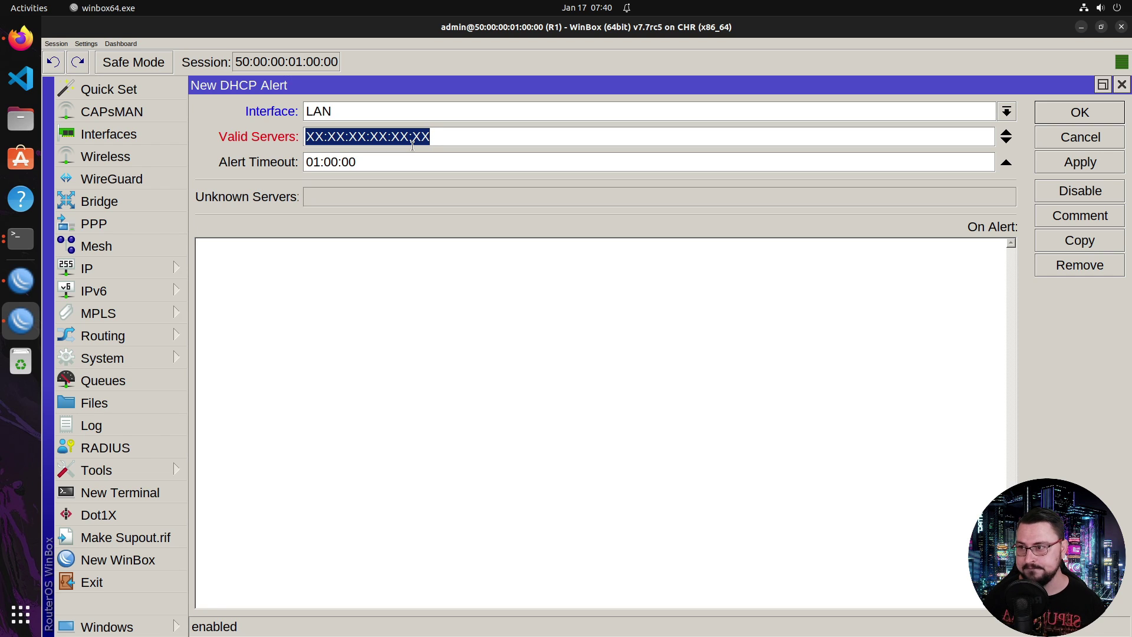
click(107, 134)
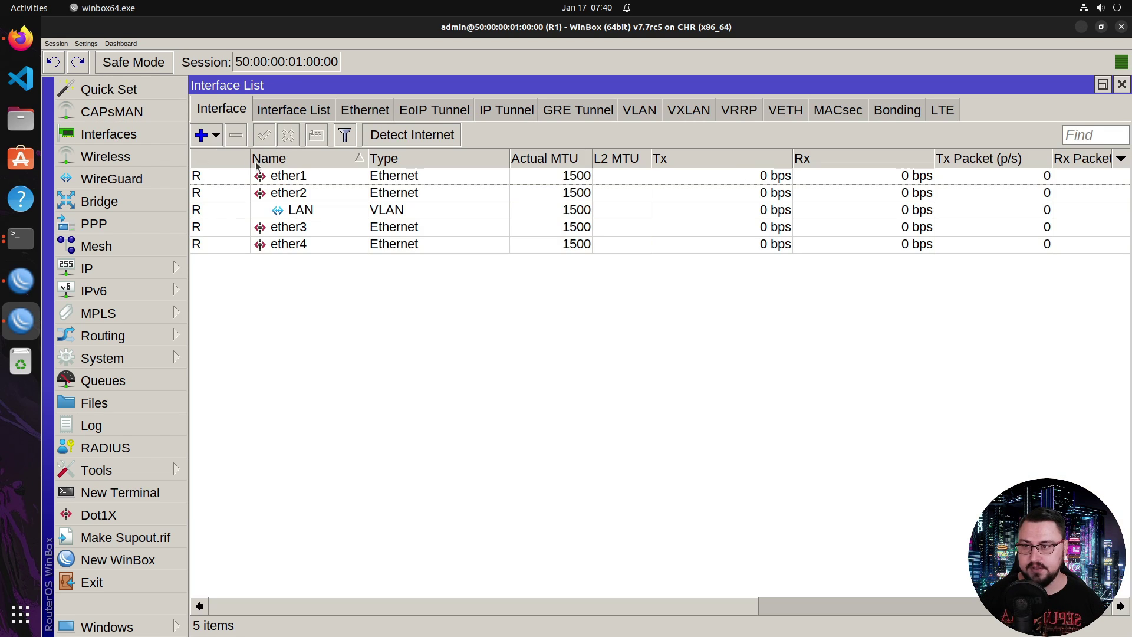
double_click(285, 211)
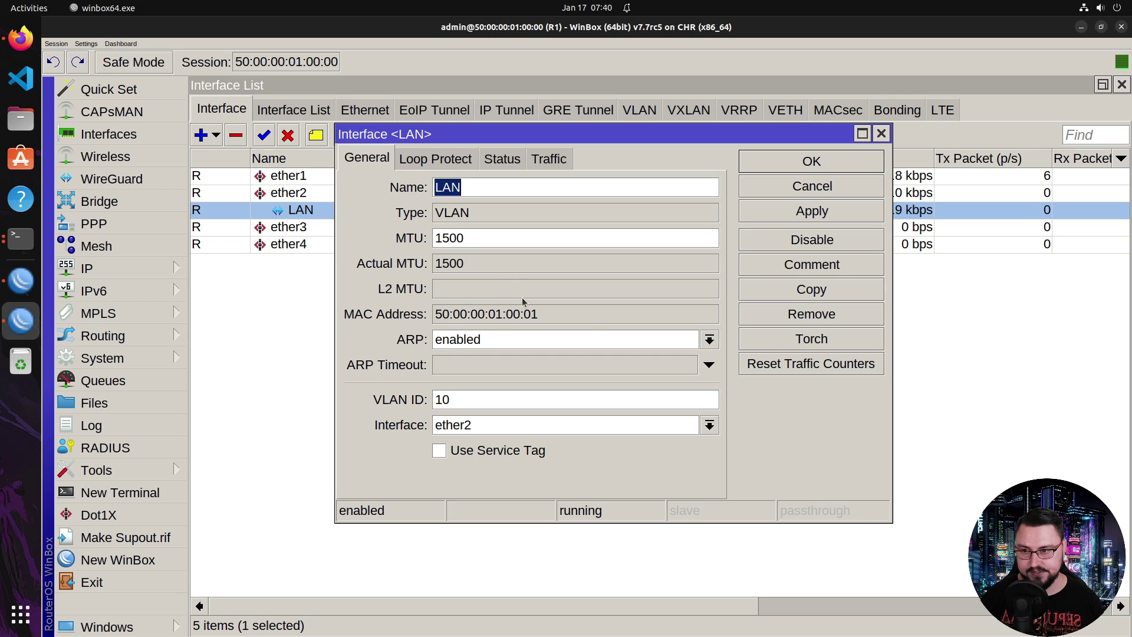
drag(575, 318, 401, 316)
right_click(463, 316)
click(481, 320)
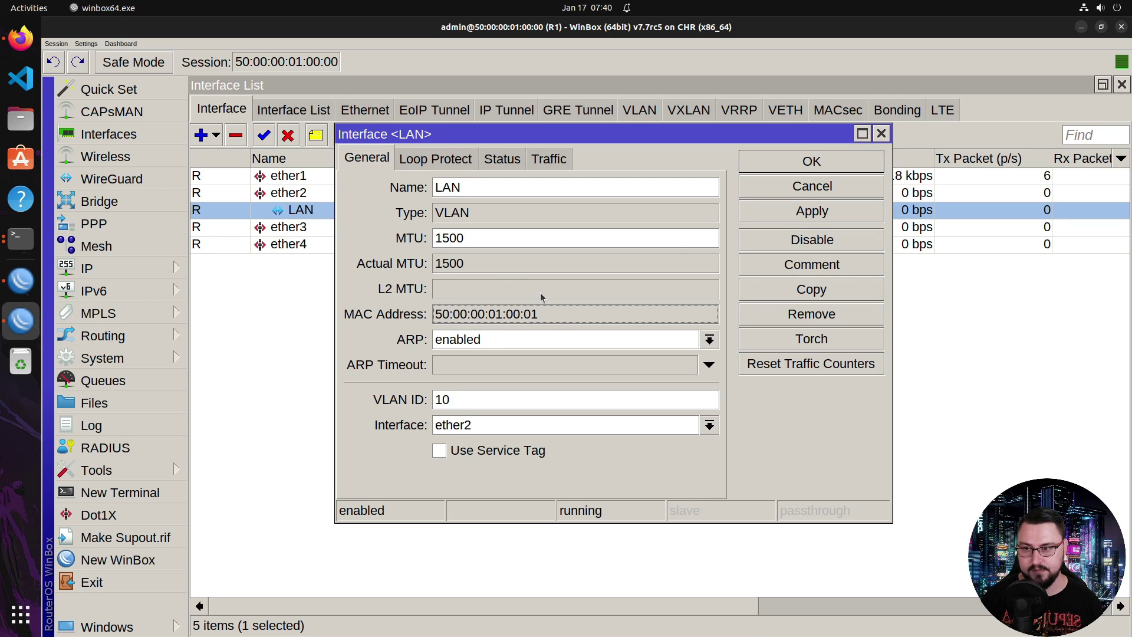
click(882, 134)
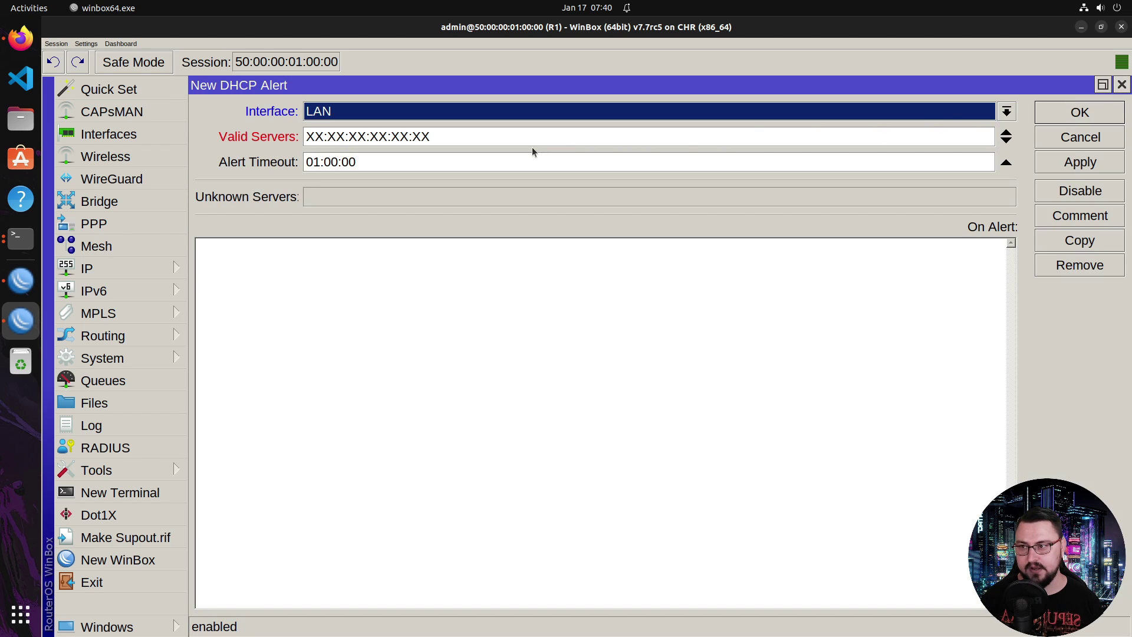
key(Tab)
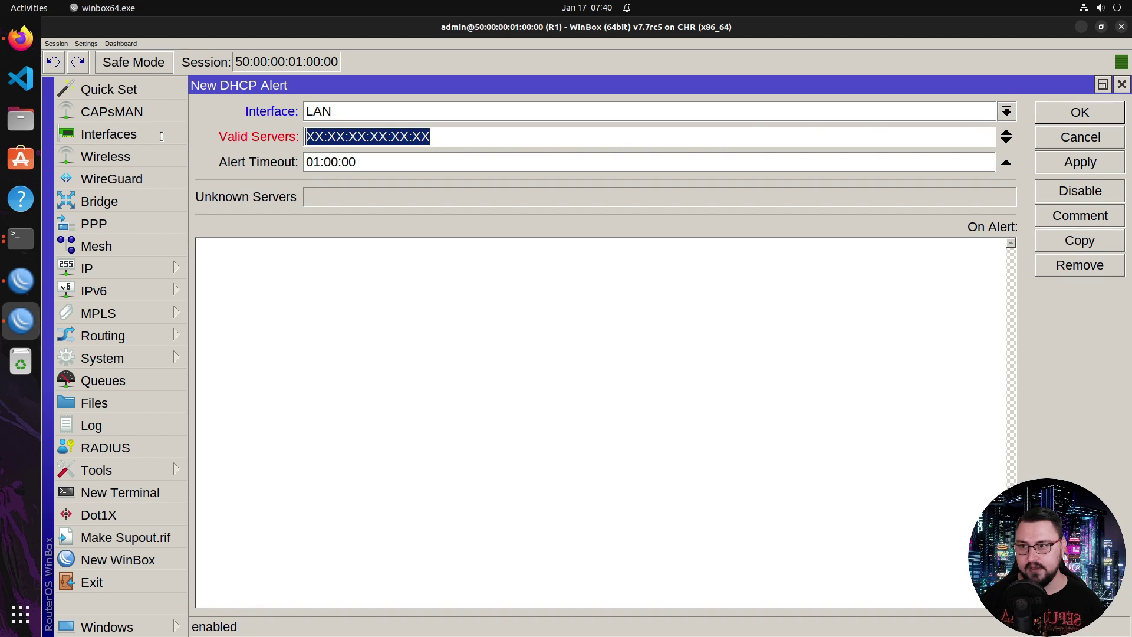
key(ctrl+v)
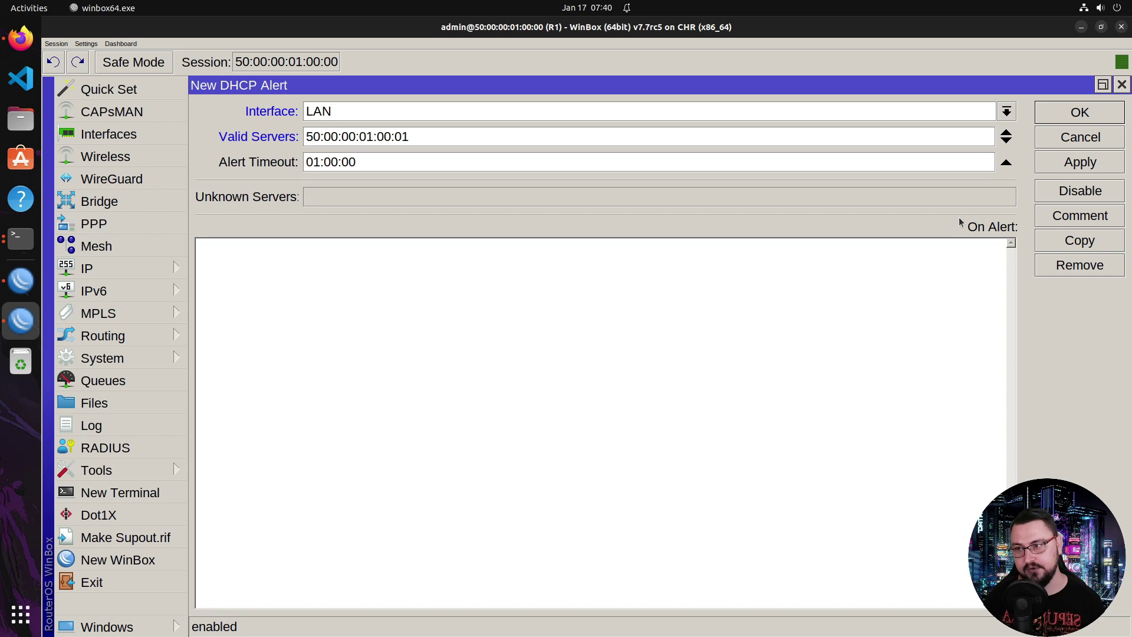
click(741, 334)
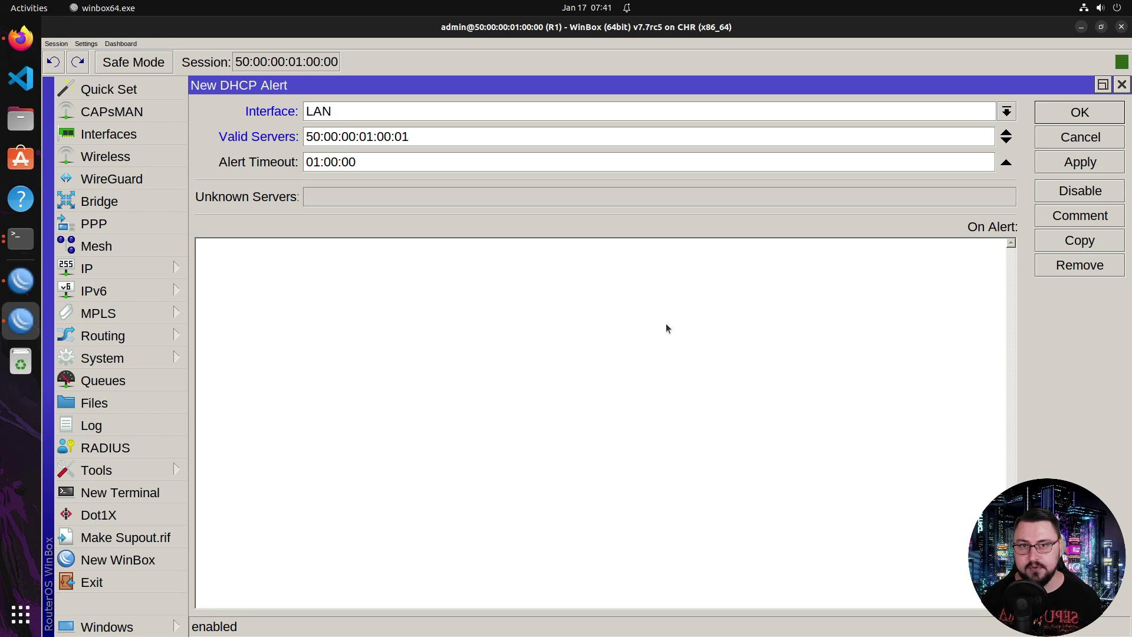
- Enter the On Alert script :log error message="Rogue DHCP Server Discovered", apply and save
text(:log )
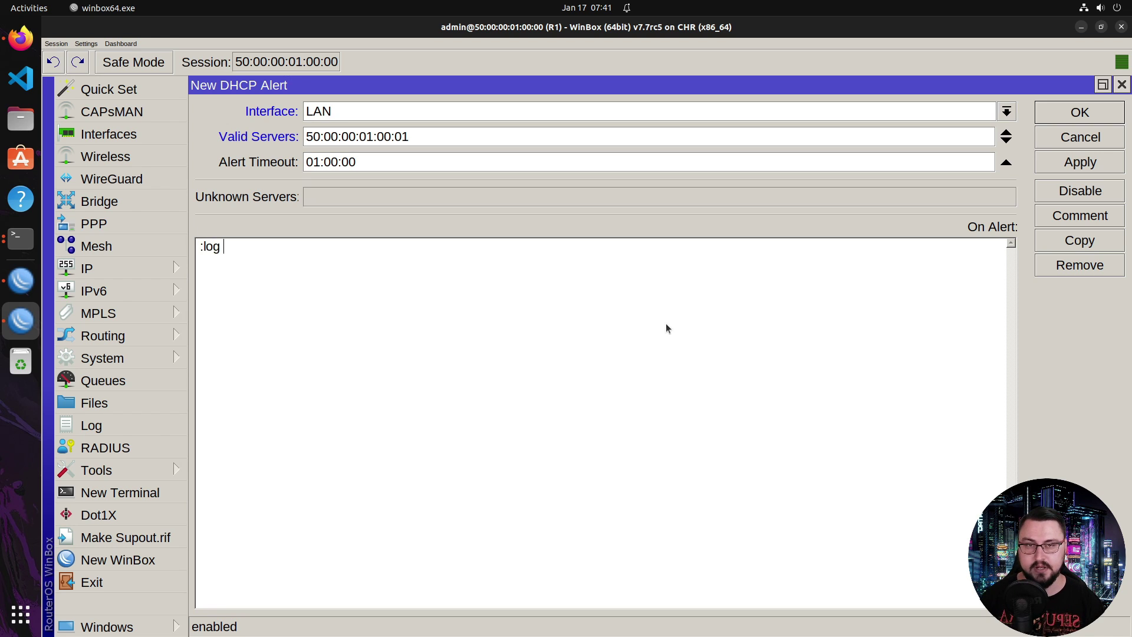
text(error )
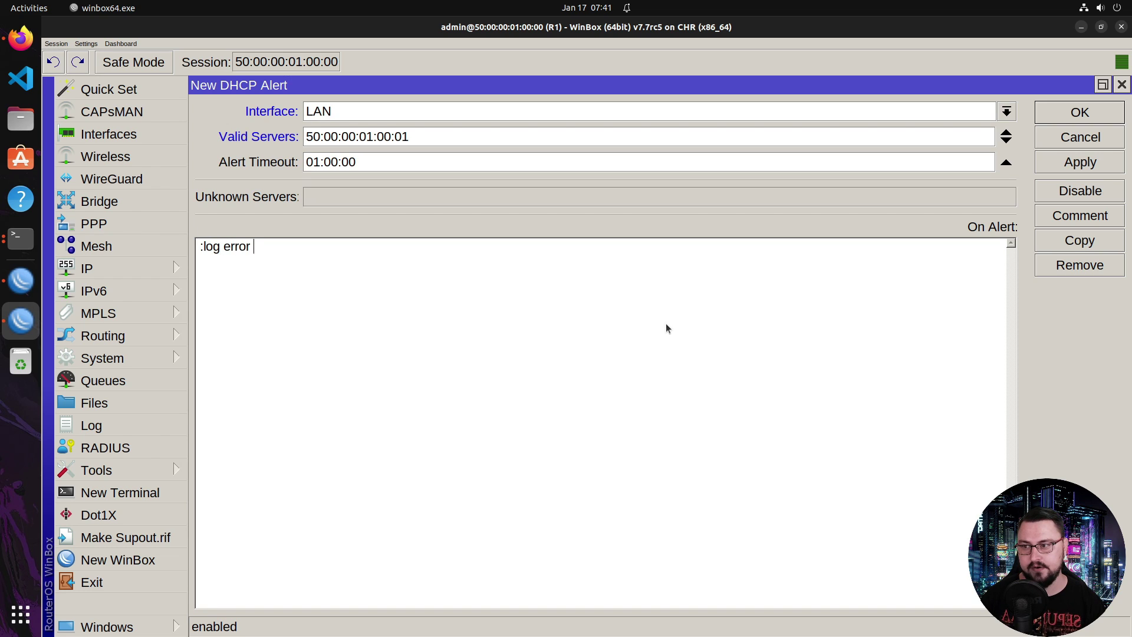
text(message"")
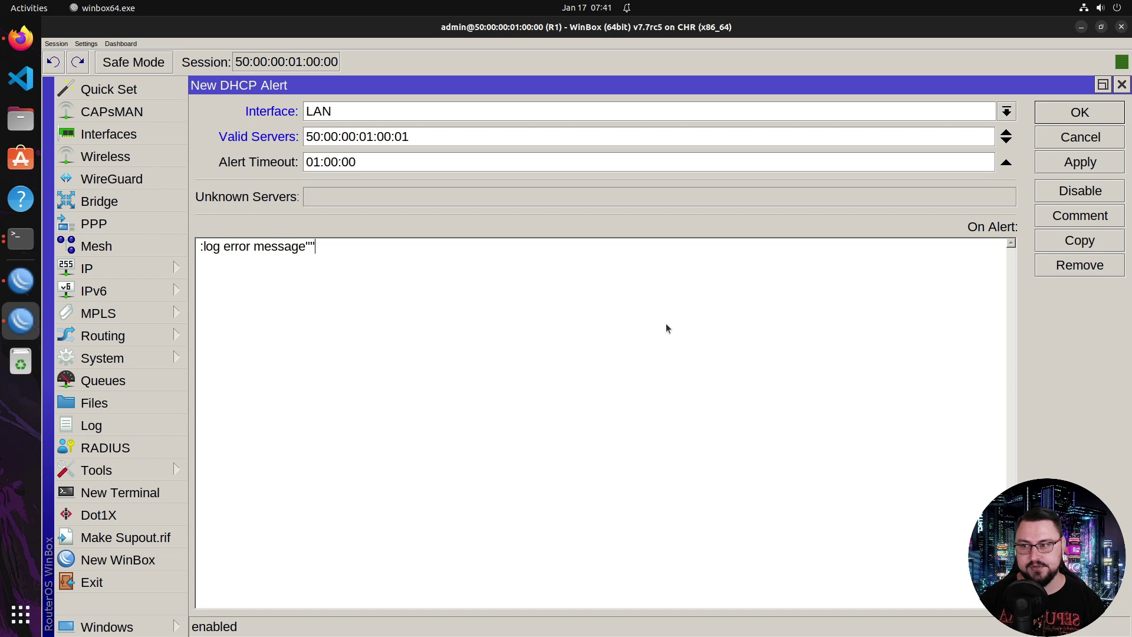
key(BackSpace)
key(BackSpace)
text(=")
key(BackSpace)
key(BackSpace)
text(=")
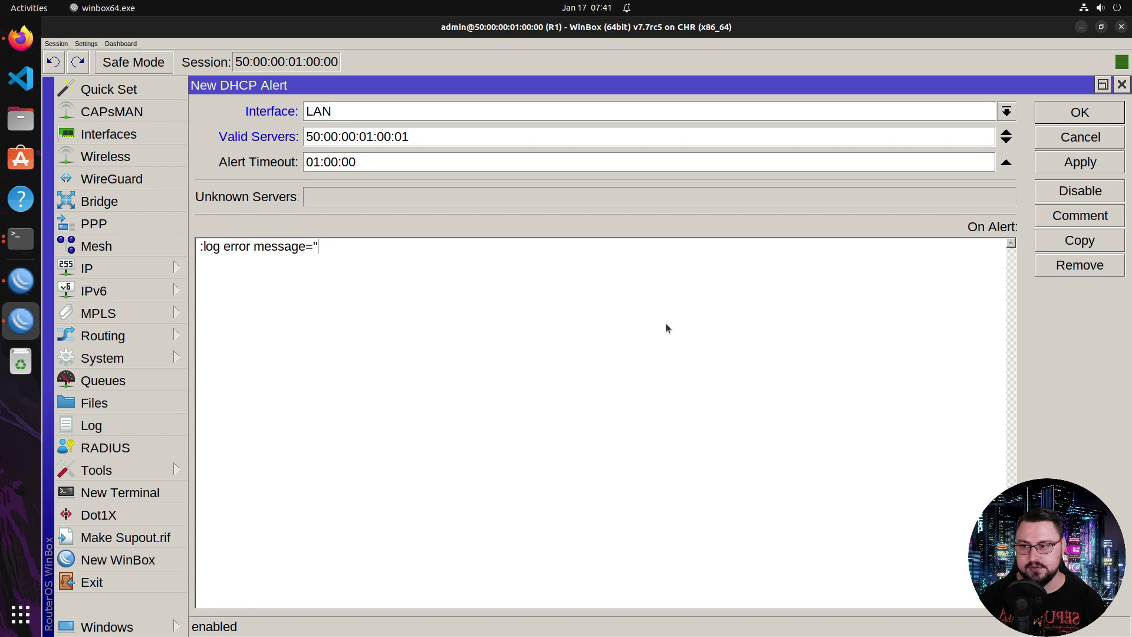
text(")
key(Left)
text(Rogue DHCP Ser)
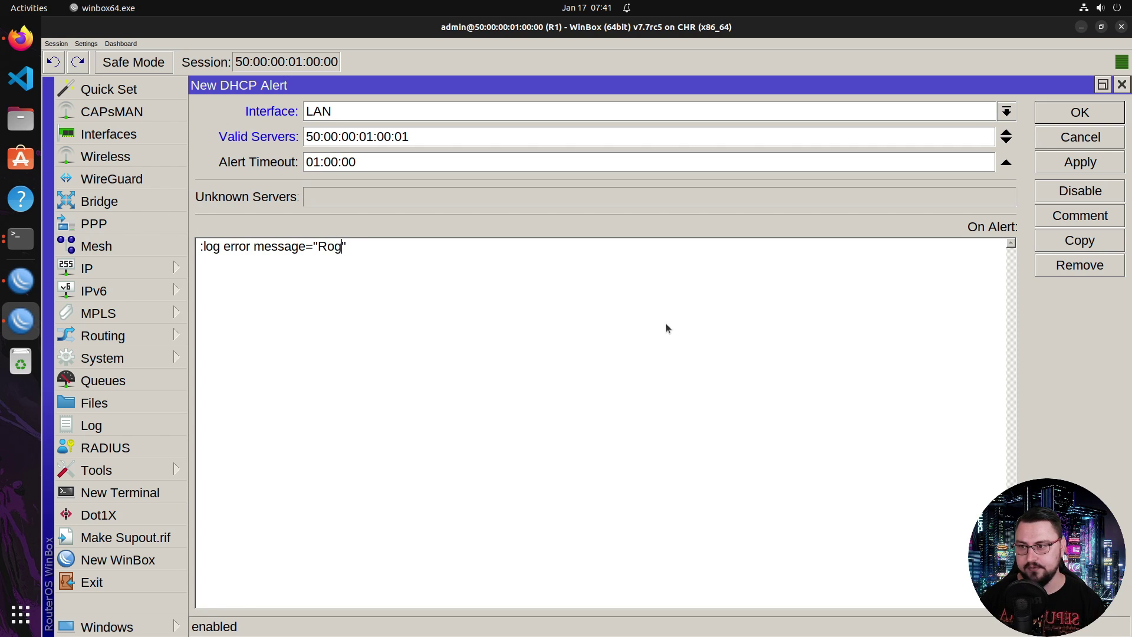
text(ver Discov)
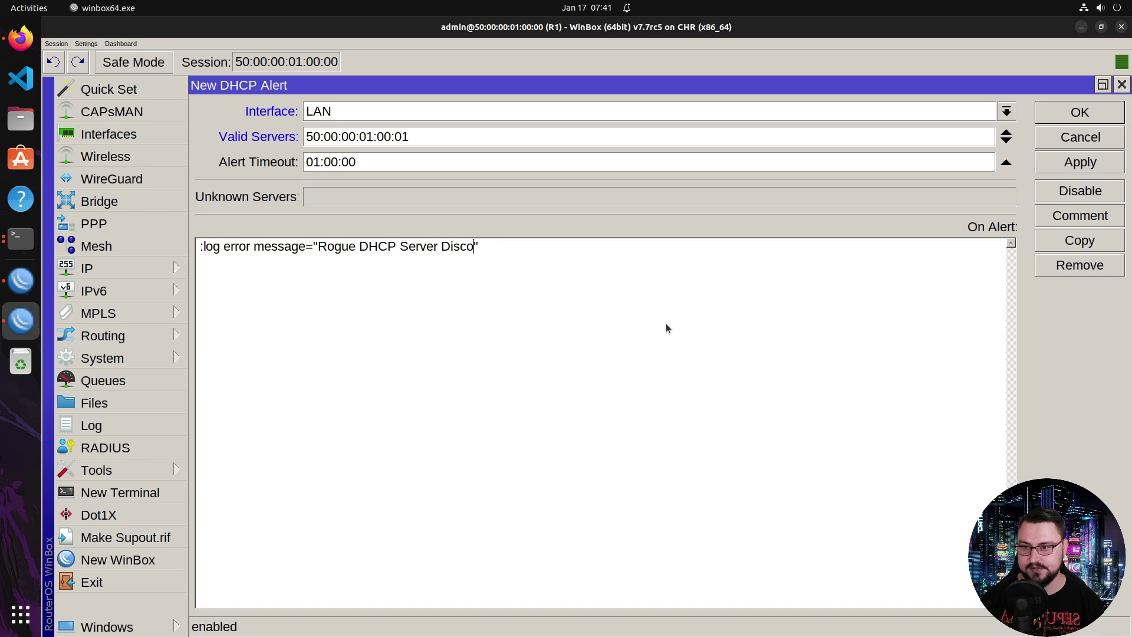
text(ered)
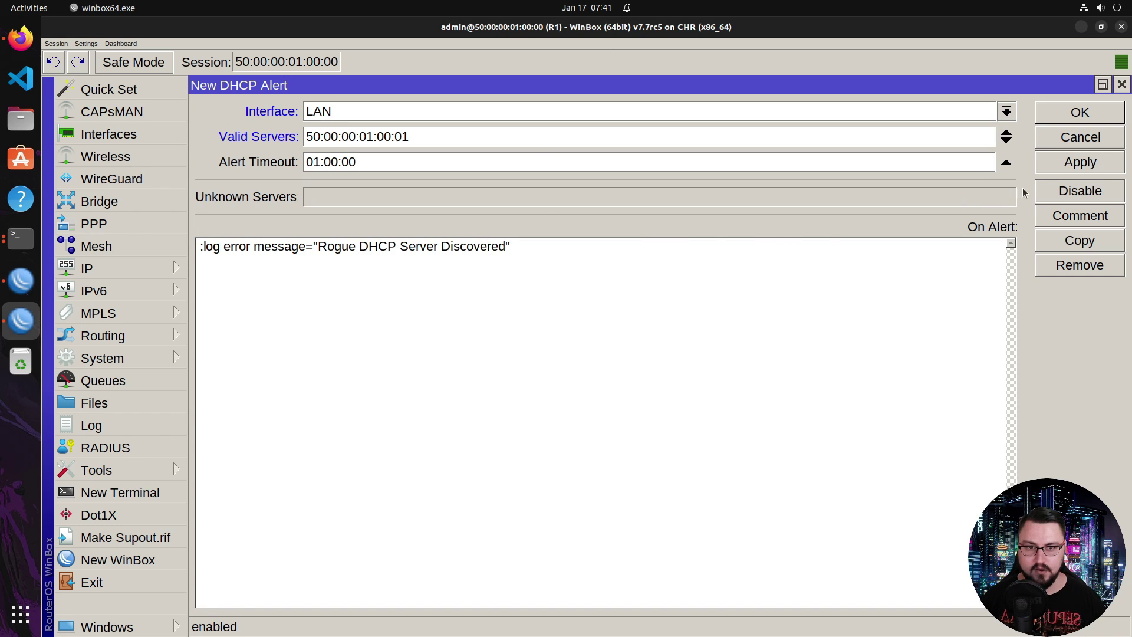
click(1057, 169)
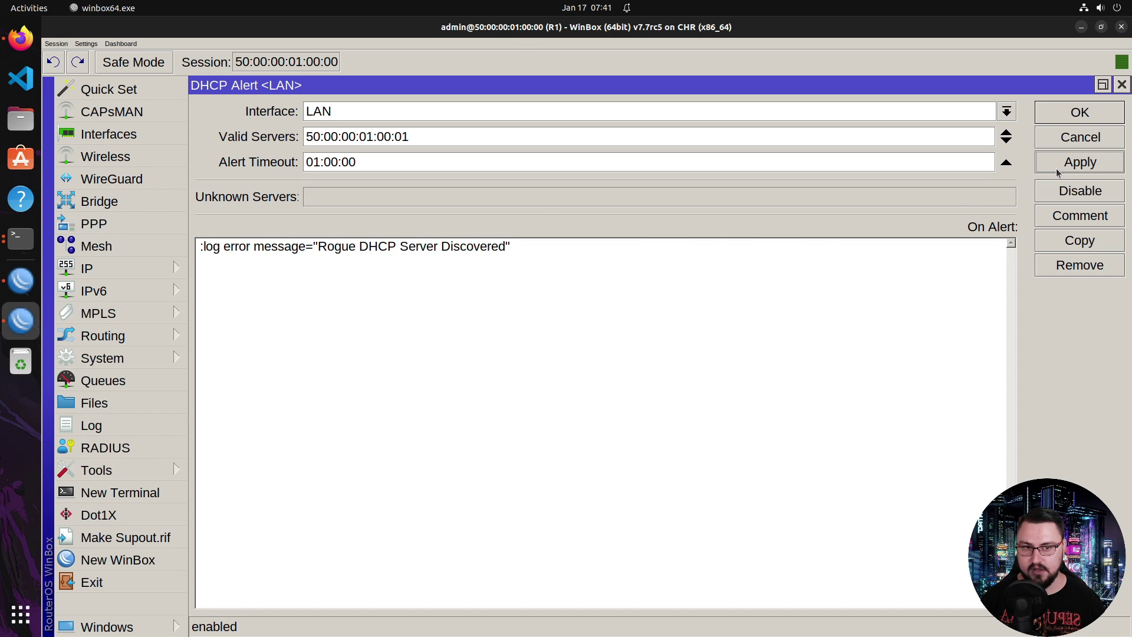
click(1057, 118)
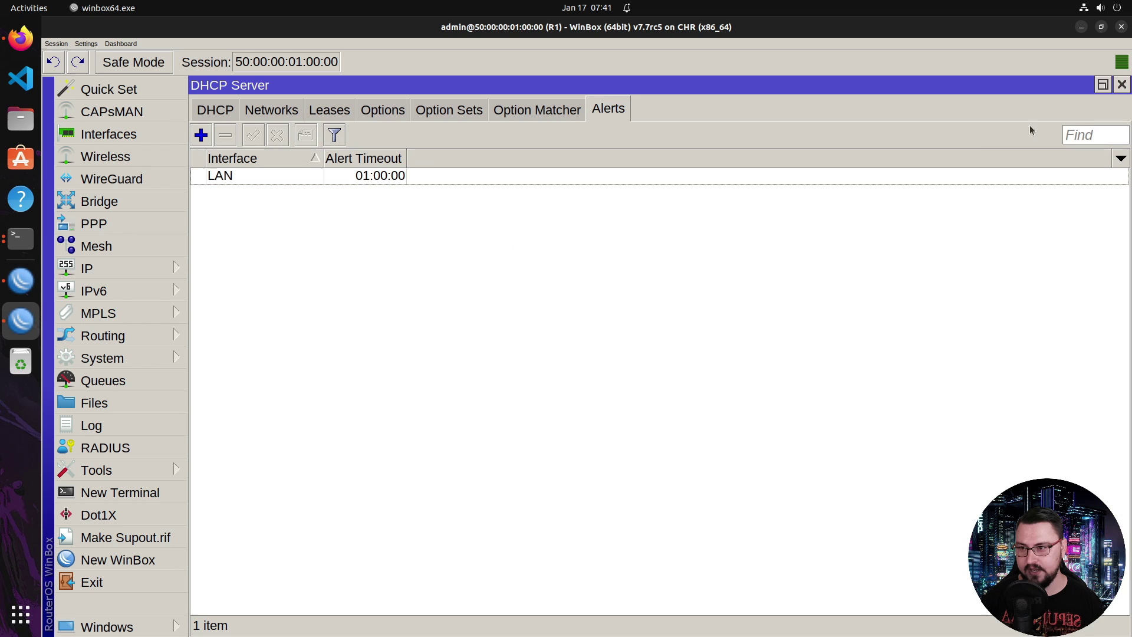
- Place the LAN alert settings beside the enlarged system Log showing earlier rogue-DHCP errors
double_click(366, 177)
double_click(466, 88)
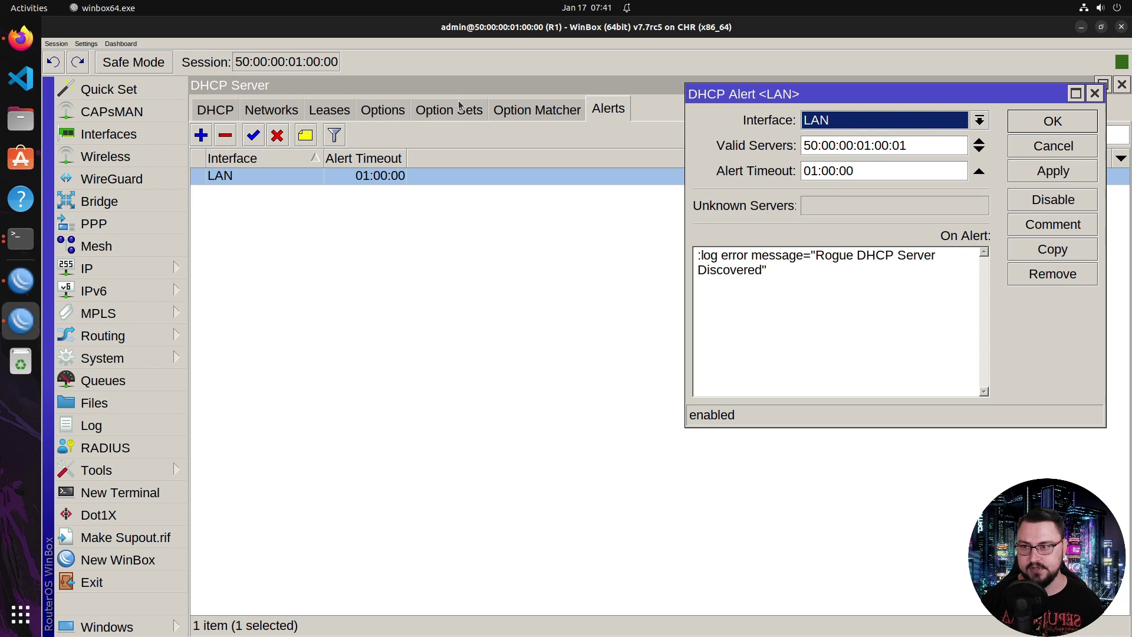
drag(732, 99, 721, 204)
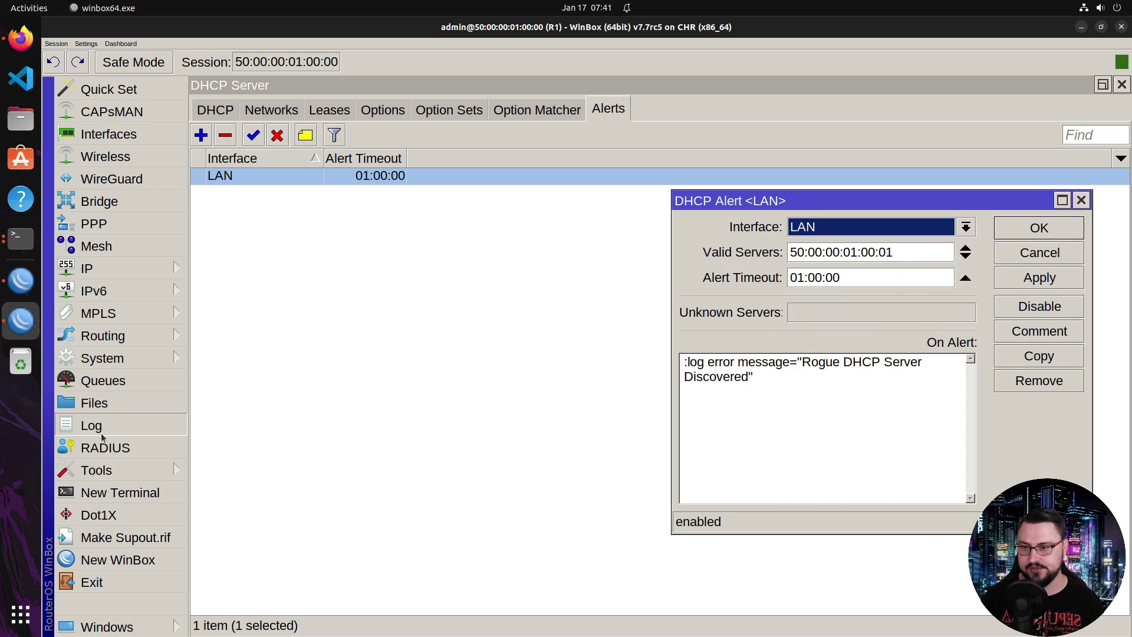
click(91, 425)
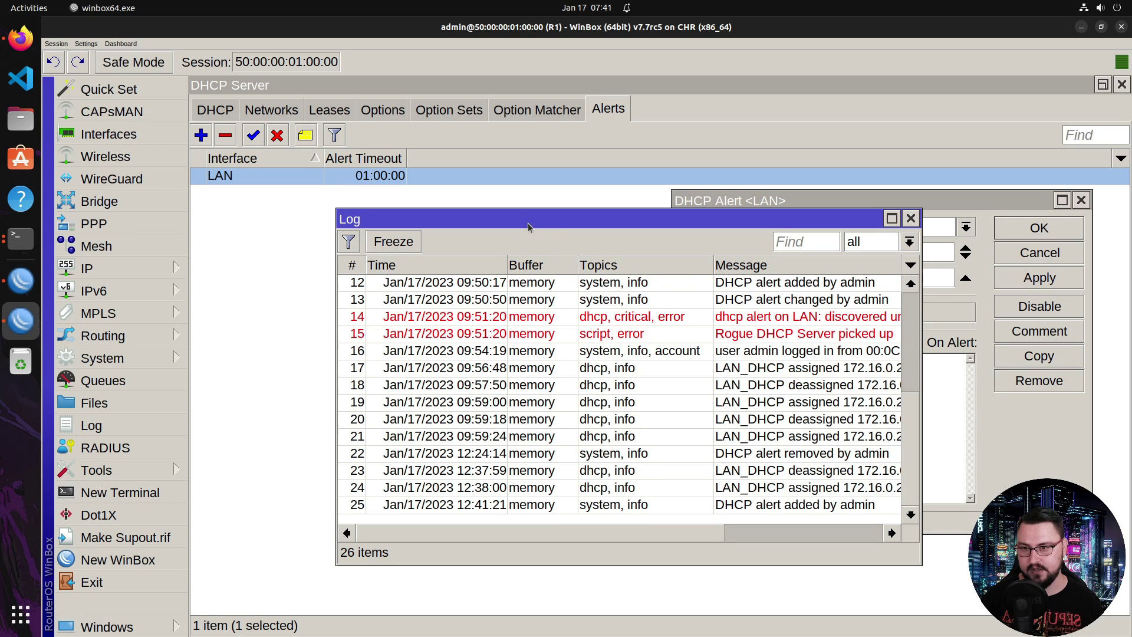
drag(529, 224, 397, 206)
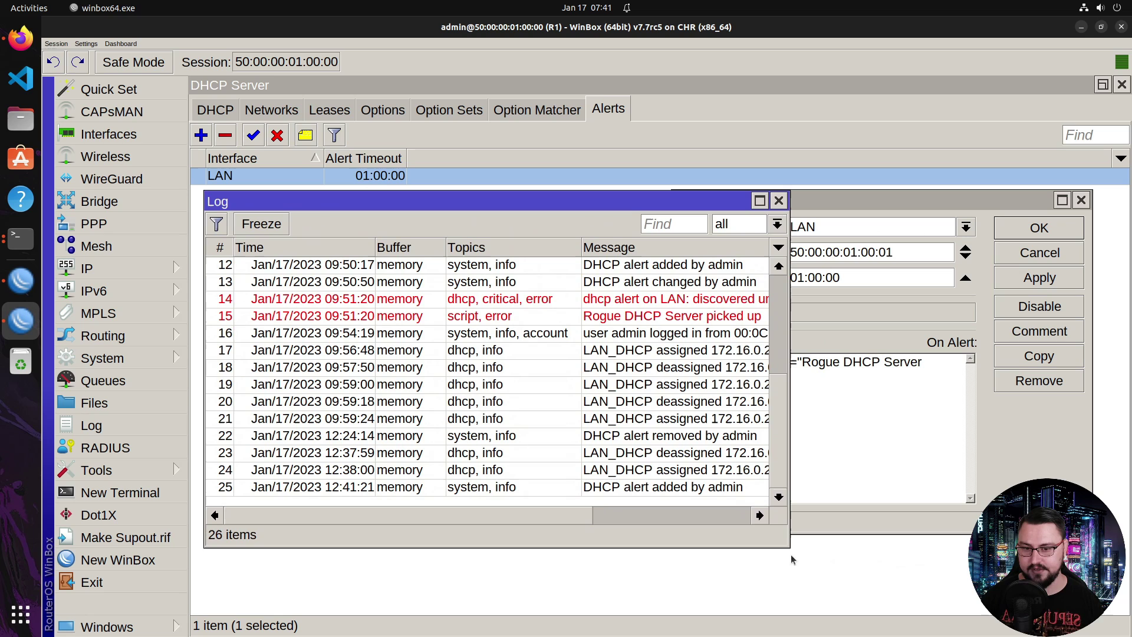
drag(788, 546, 797, 607)
click(846, 208)
drag(846, 208, 901, 217)
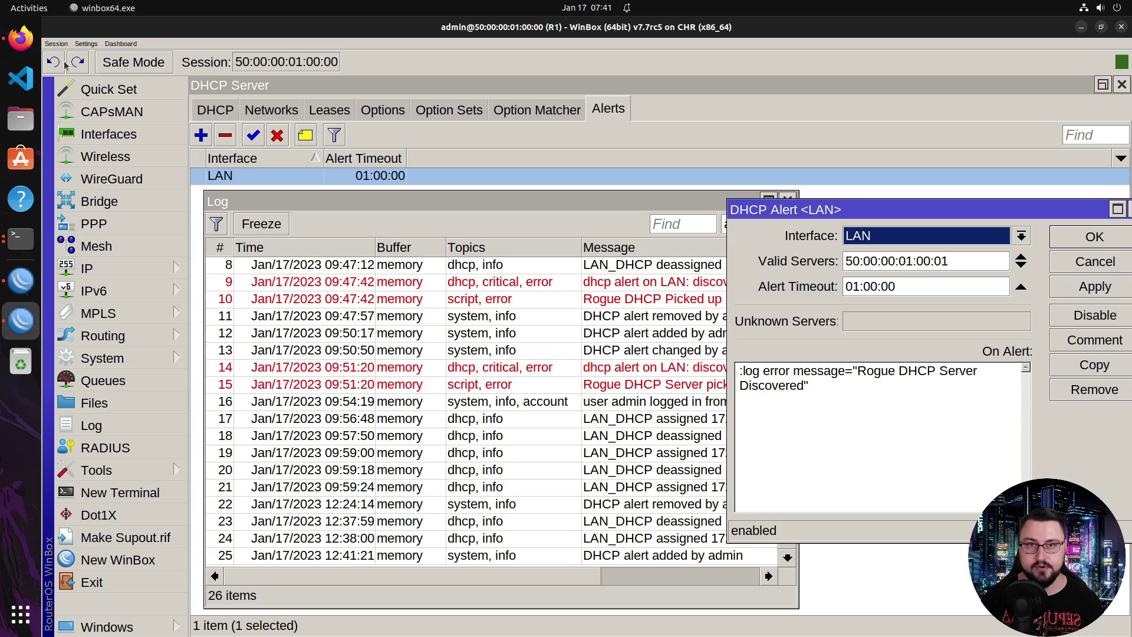
- Open the VPC console and release its DHCP lease with ip dhcp -x
click(18, 41)
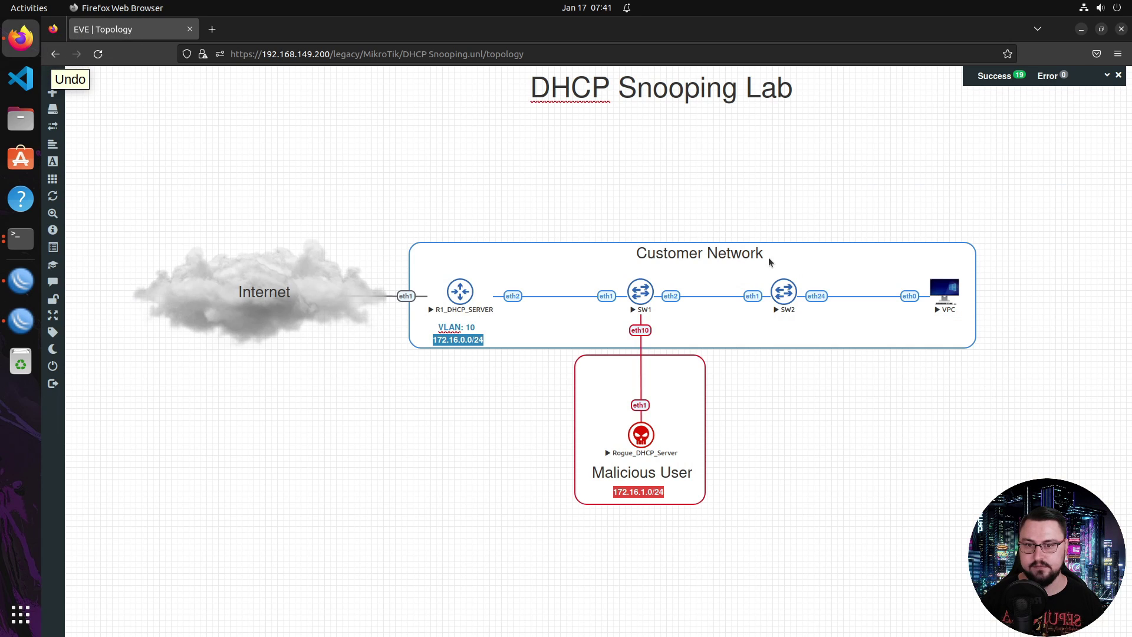
click(941, 301)
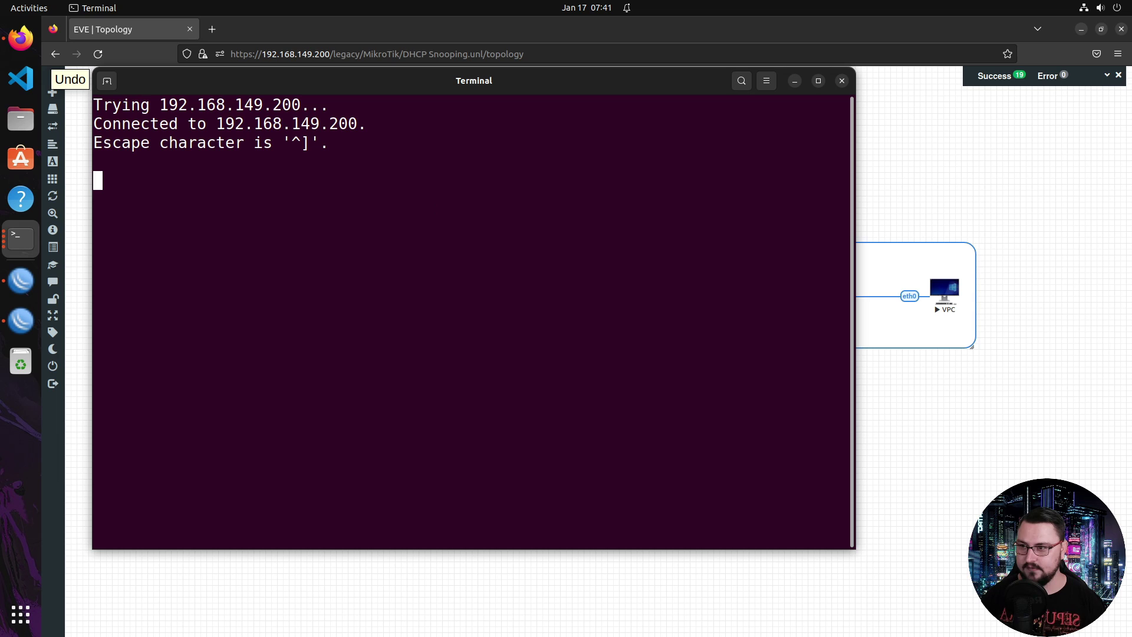
click(842, 80)
click(34, 247)
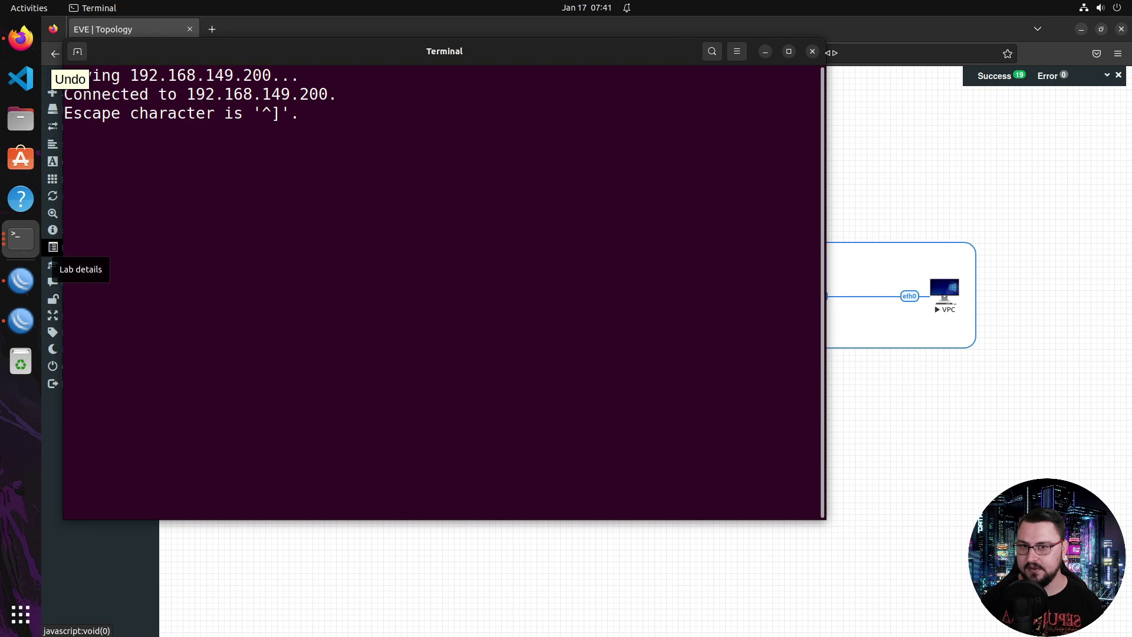
click(18, 247)
click(18, 242)
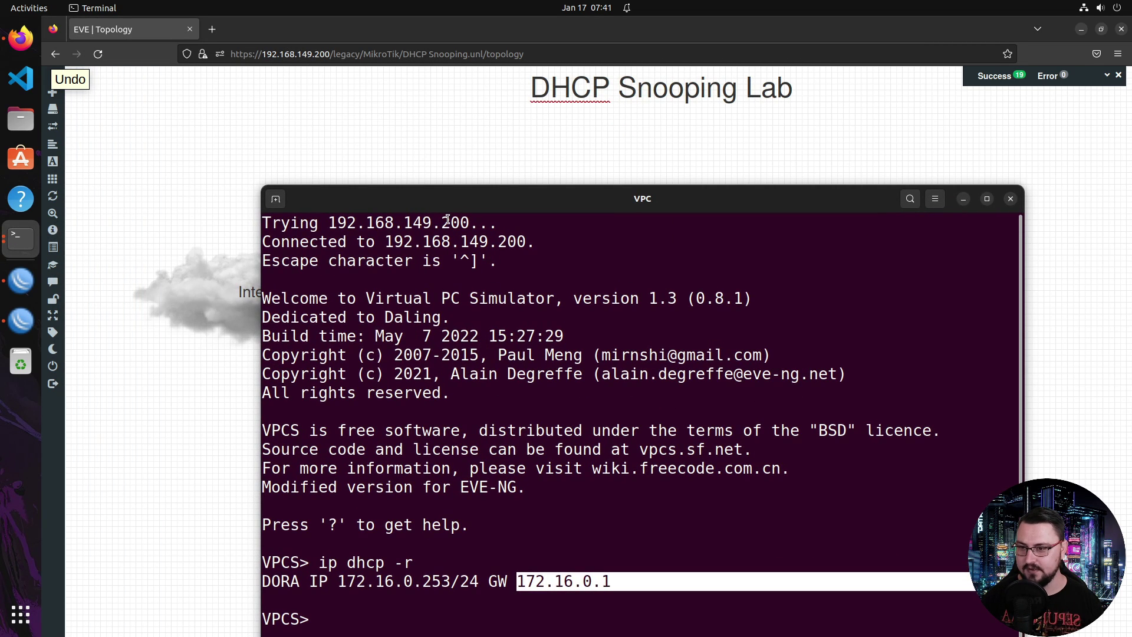
drag(466, 201, 636, 91)
key(Up)
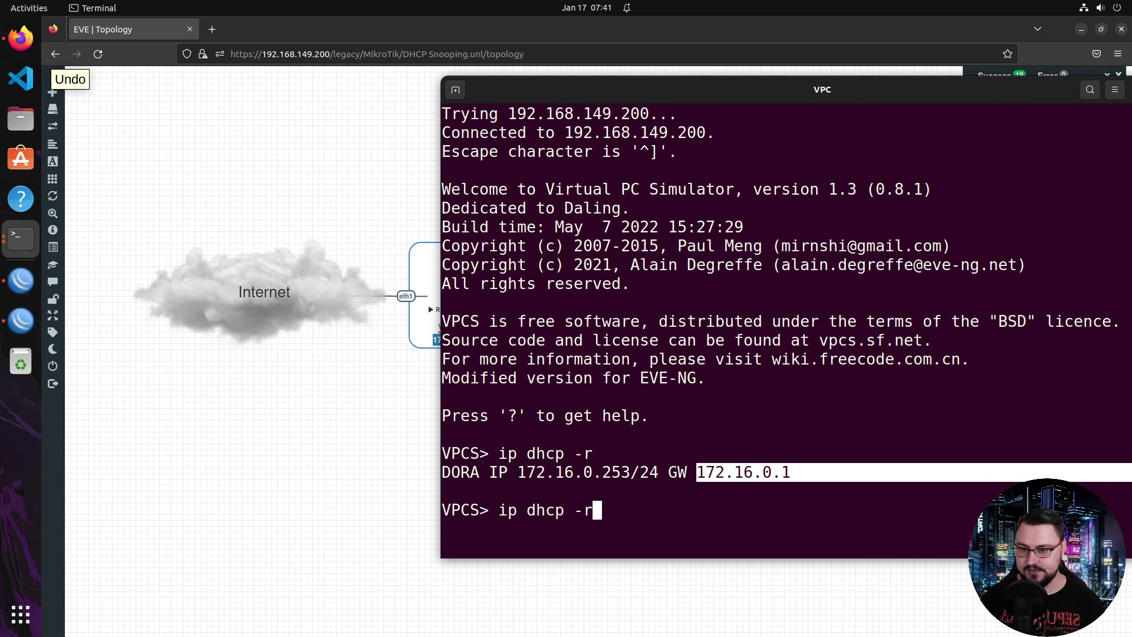
key(BackSpace)
text(x)
key(Return)
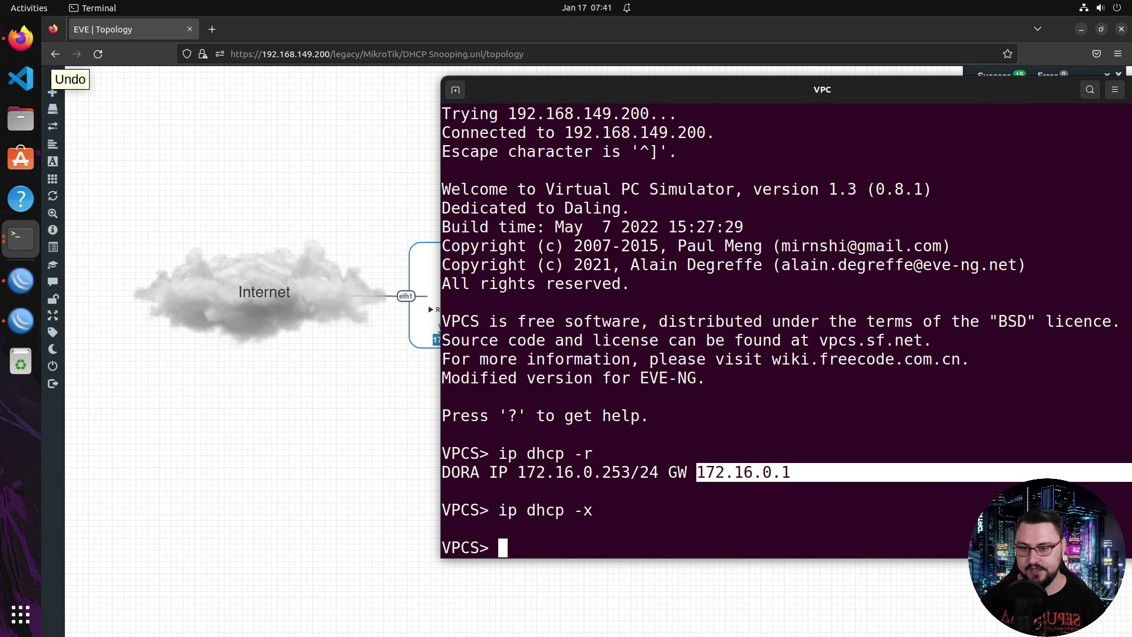
- Renew the lease with ip dhcp -r, getting 172.16.0.253/24 via 172.16.0.1, then minimise the terminal
key(Up)
key(BackSpace)
text(r)
key(Return)
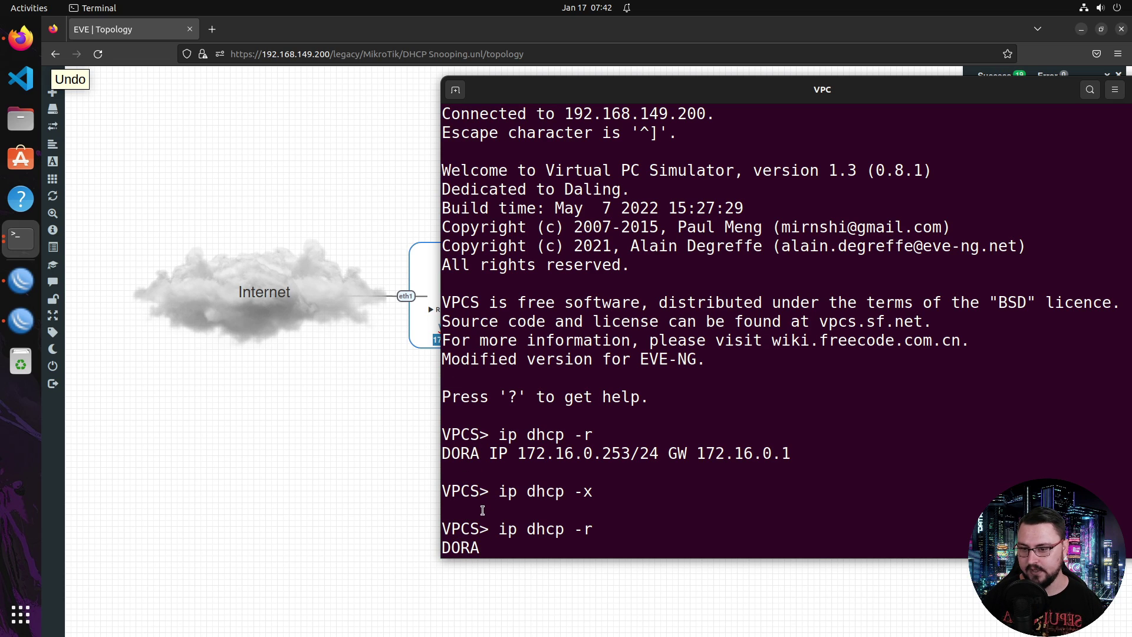
drag(524, 510, 660, 509)
drag(763, 509, 588, 508)
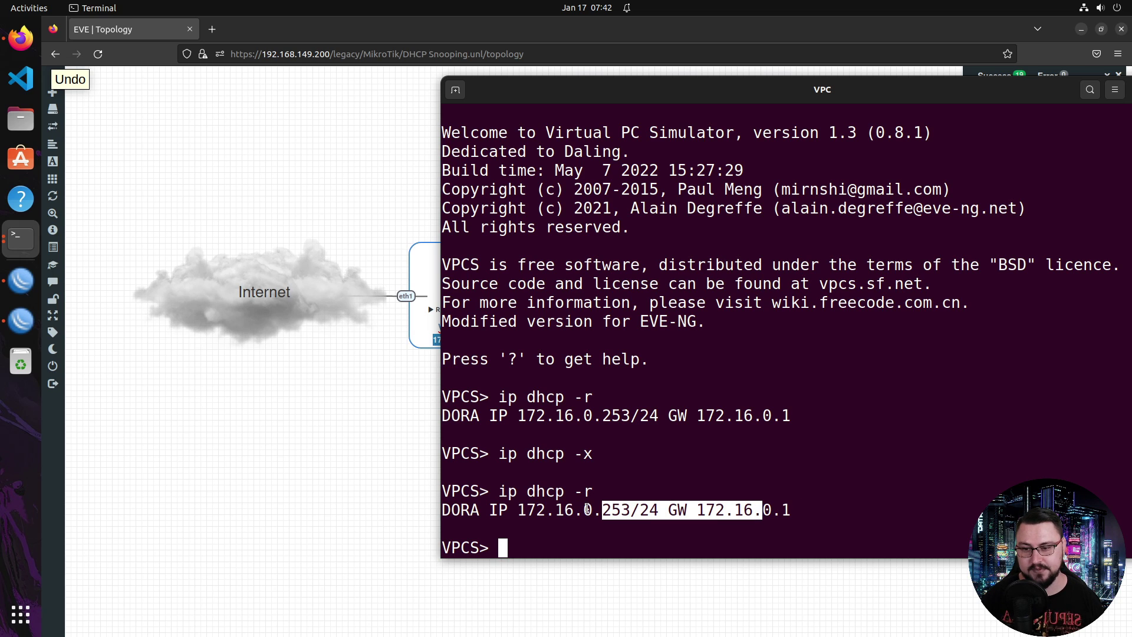
drag(507, 509, 601, 510)
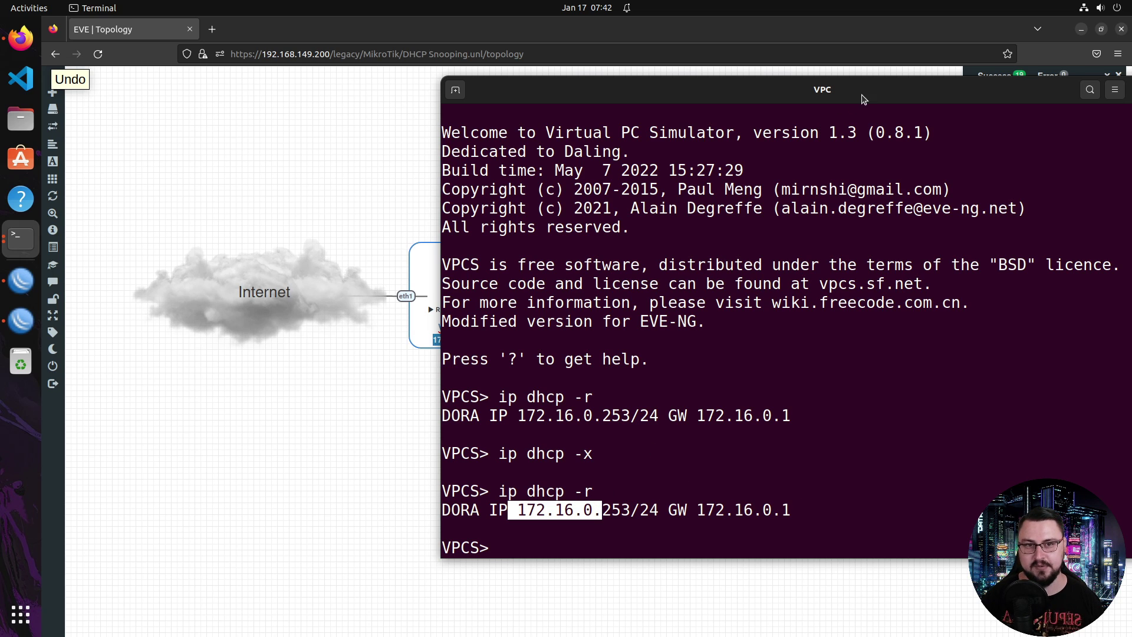
drag(864, 99, 711, 143)
click(952, 145)
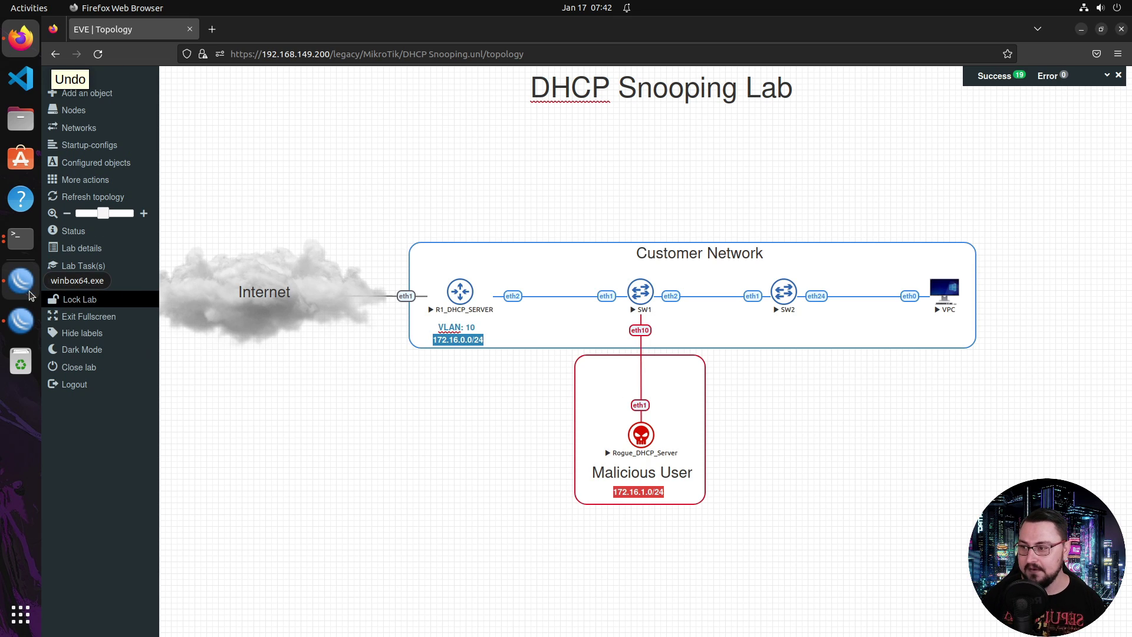
- Highlight the rogue server MAC 50:00:00:04:00:00 under Unknown Servers and review the log messages
click(25, 321)
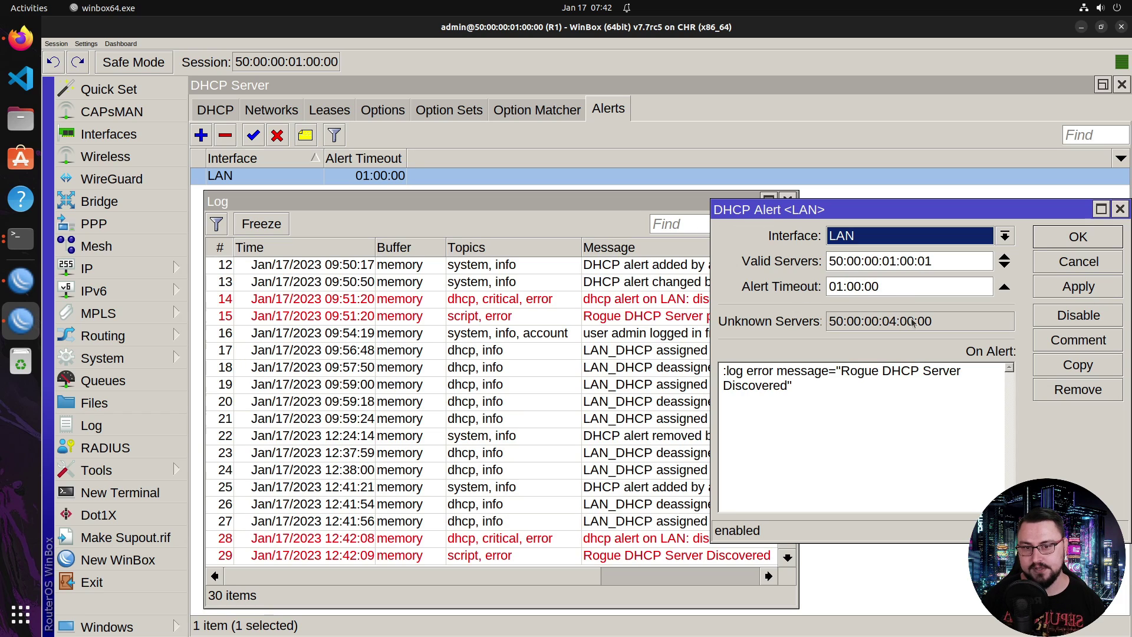
drag(935, 321, 771, 313)
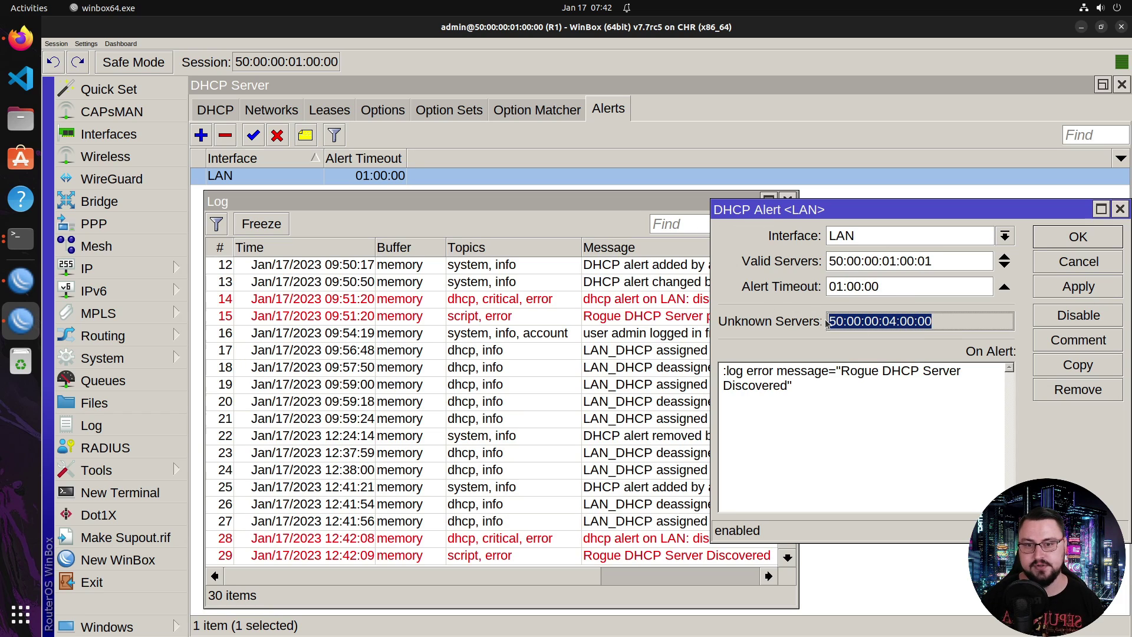
drag(967, 323, 809, 322)
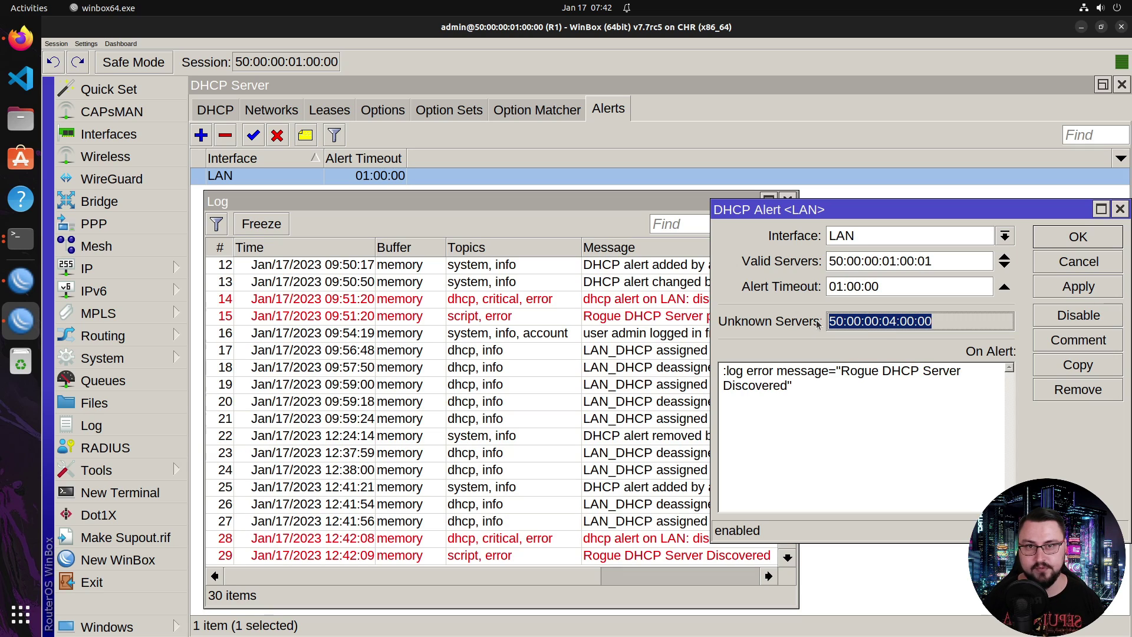
click(570, 203)
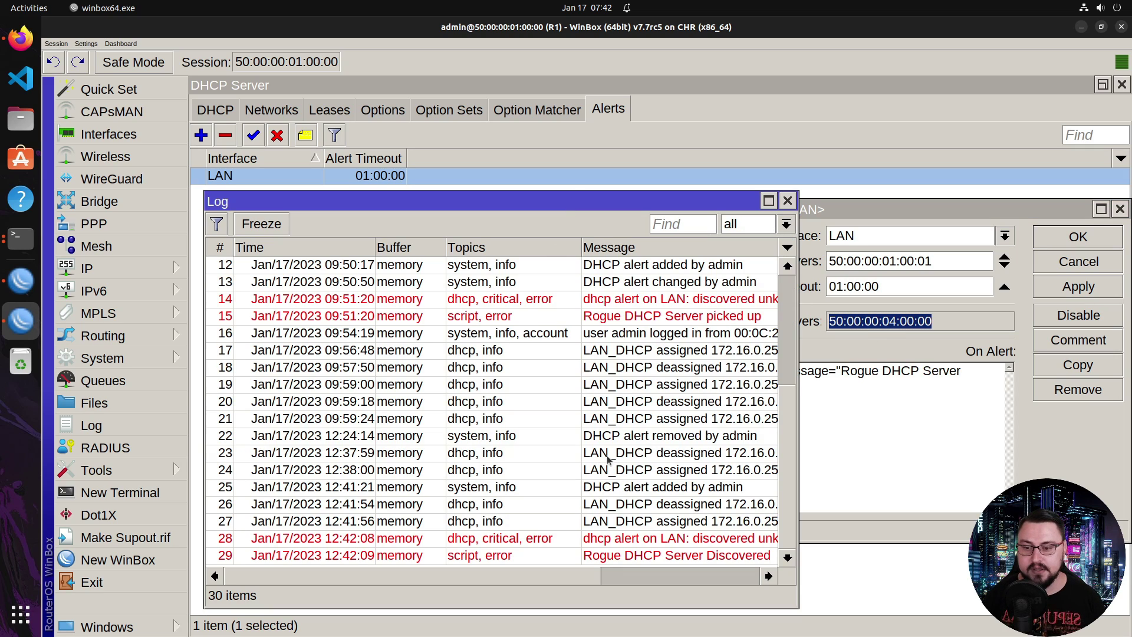
click(610, 574)
drag(649, 579, 588, 559)
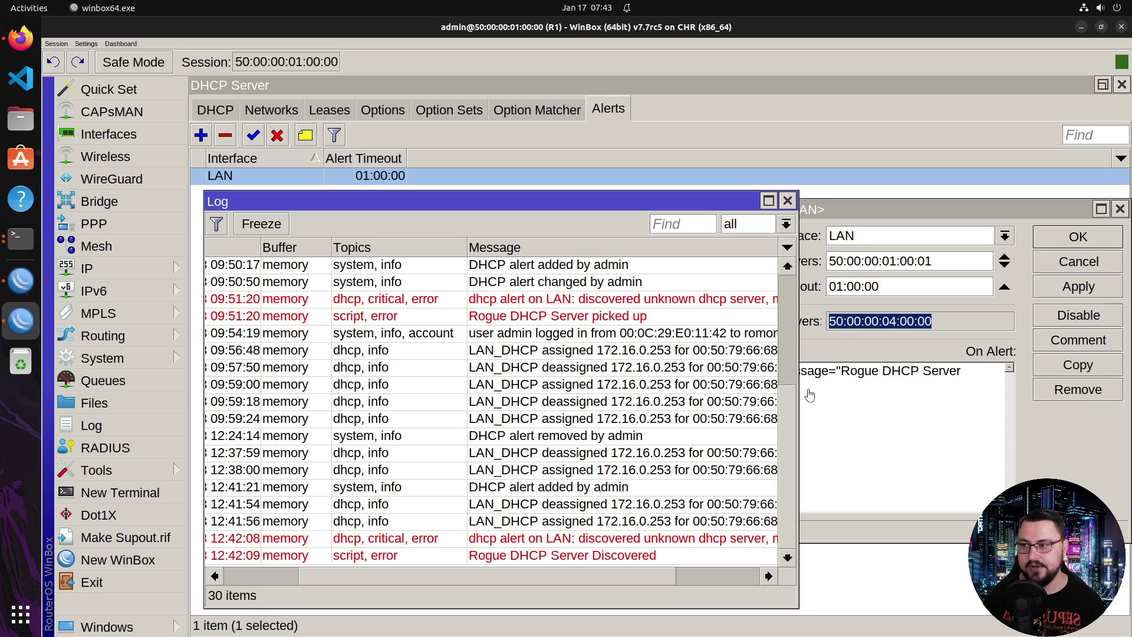
click(16, 48)
- On SW1, list CORP_BR's bridge ports and check ether10, ether2 and ether1, all untrusted
click(10, 281)
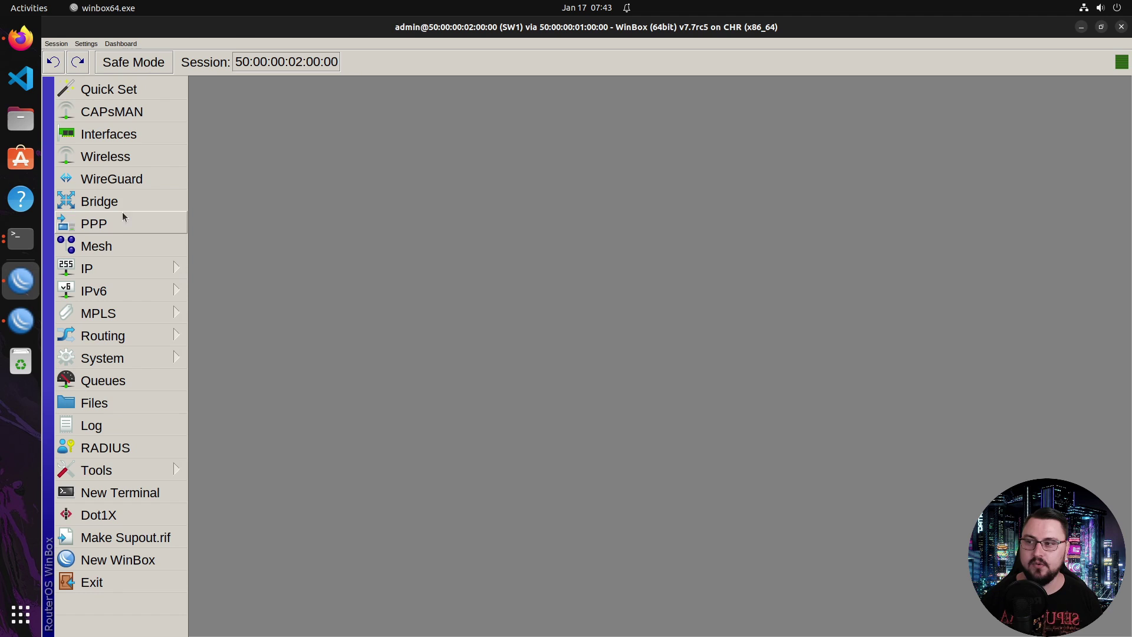
click(148, 202)
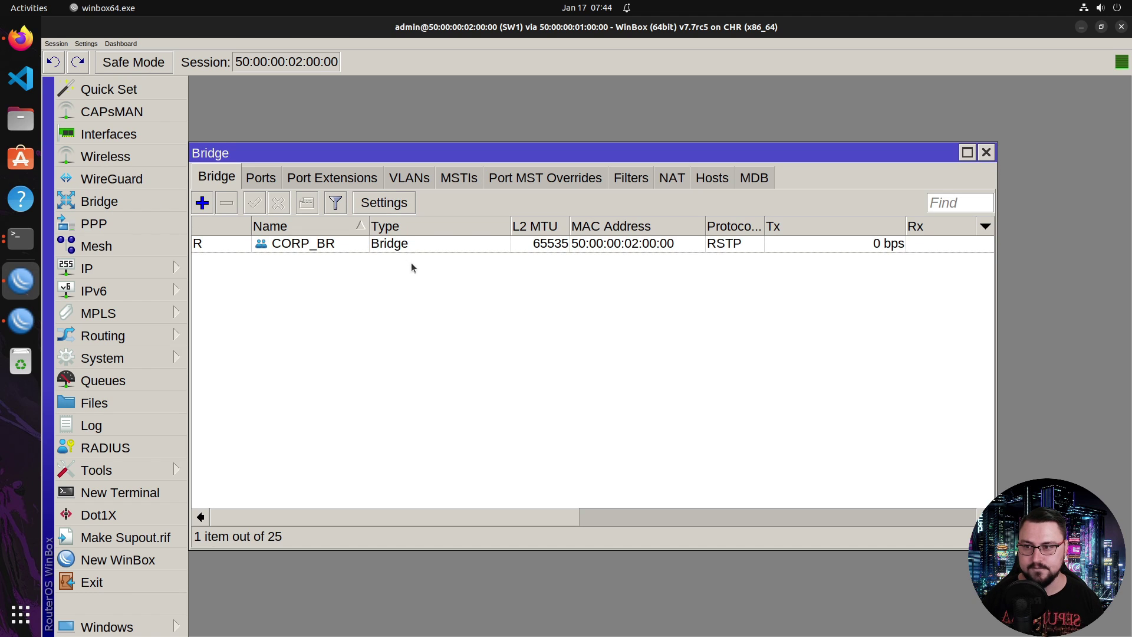
click(266, 178)
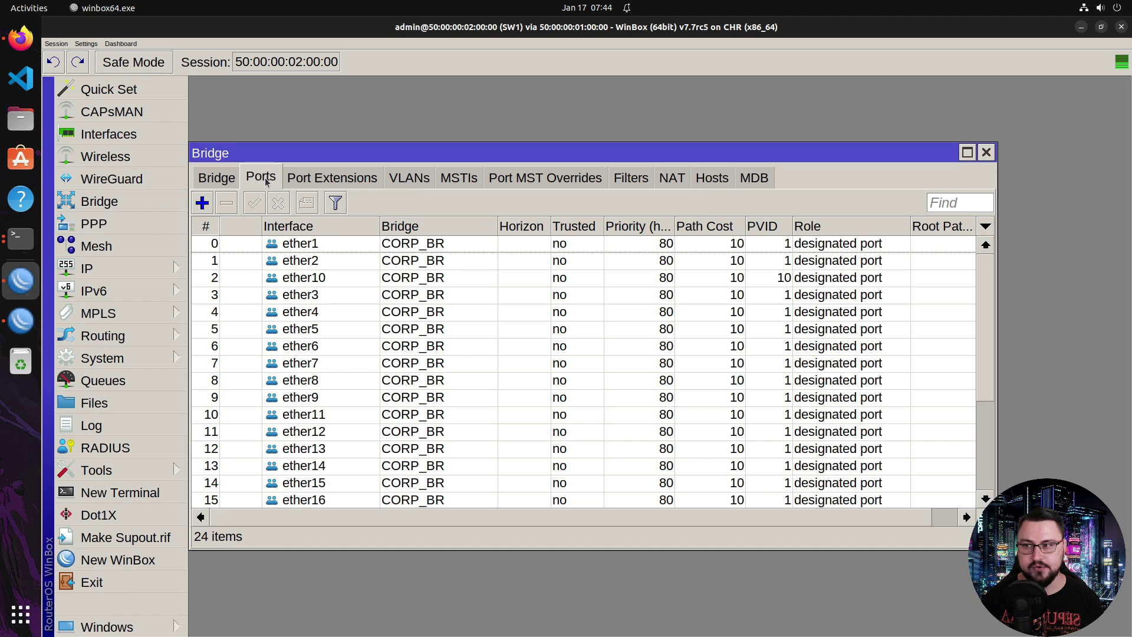
click(306, 278)
scroll(308, 306, down, 3)
scroll(324, 289, up, 3)
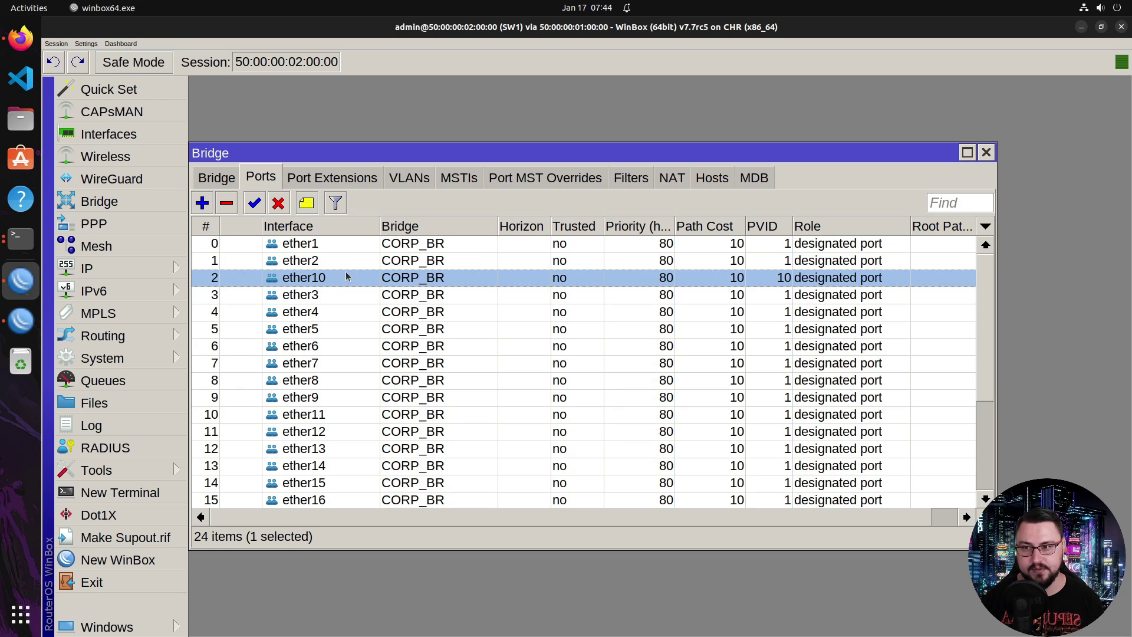
click(351, 257)
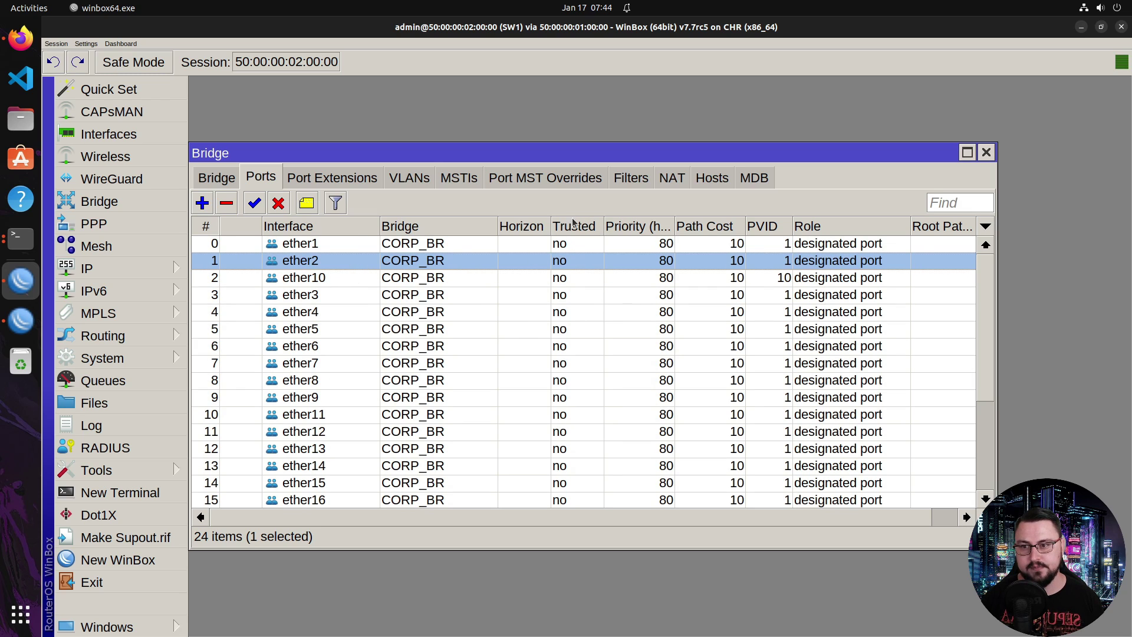
click(577, 244)
scroll(566, 270, down, 3)
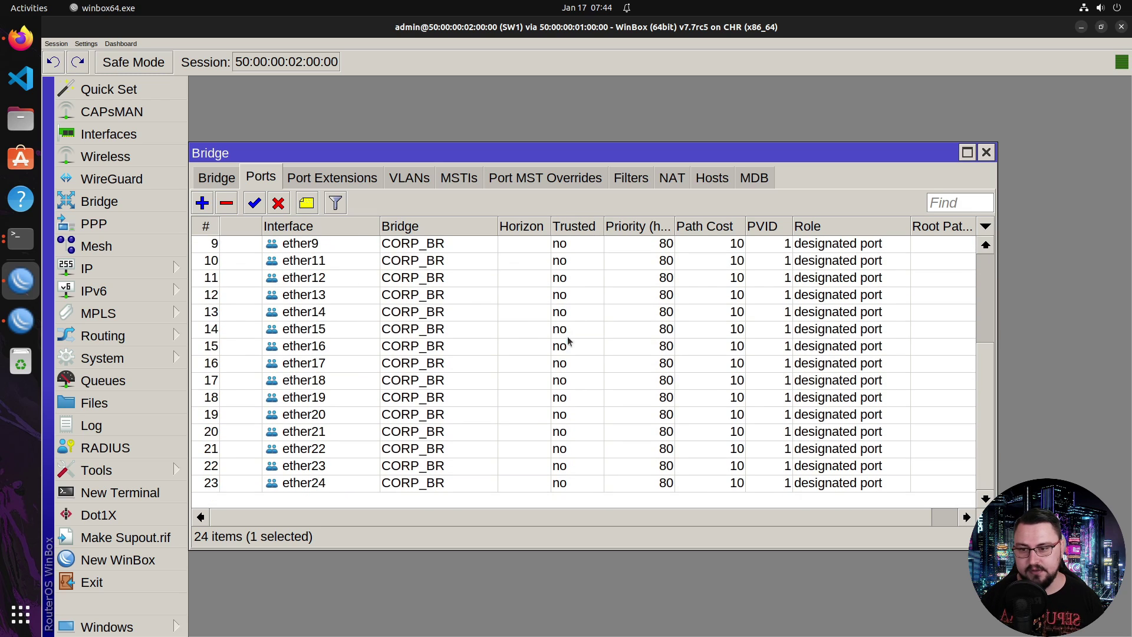
scroll(571, 342, up, 3)
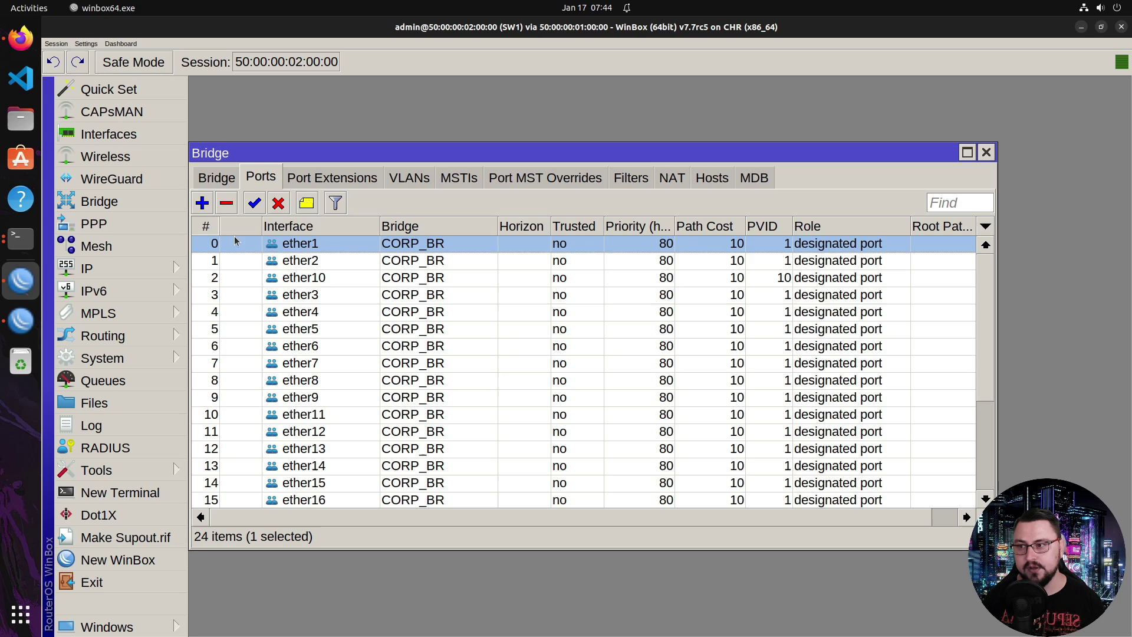
- Enable DHCP Snooping on SW1's CORP_BR bridge, then go back to the Bridge Ports list
click(235, 188)
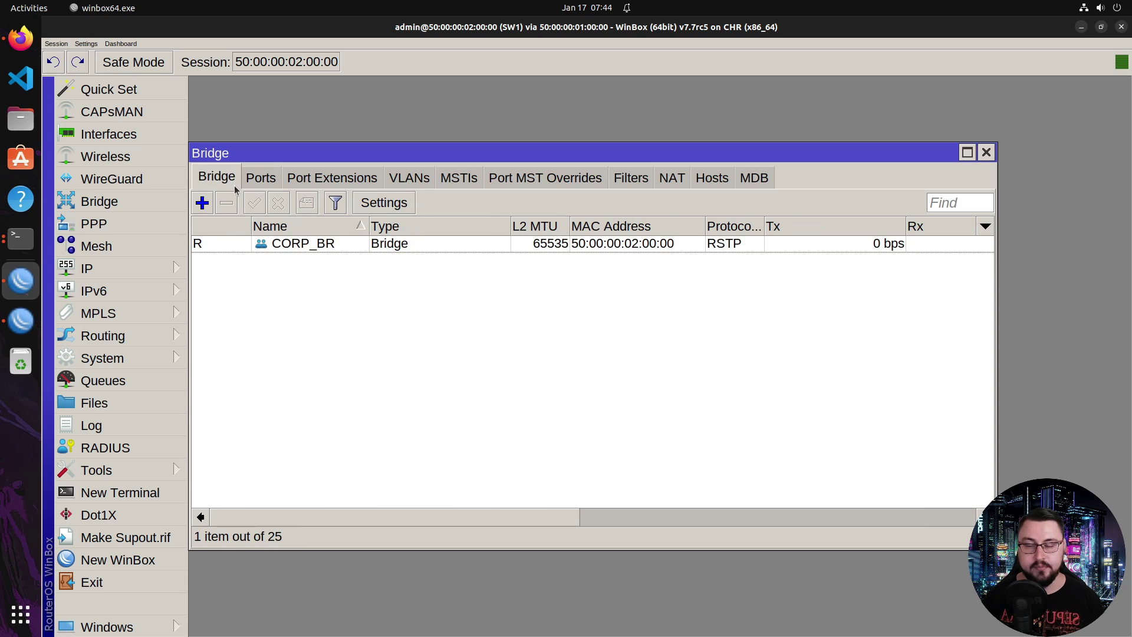
double_click(326, 253)
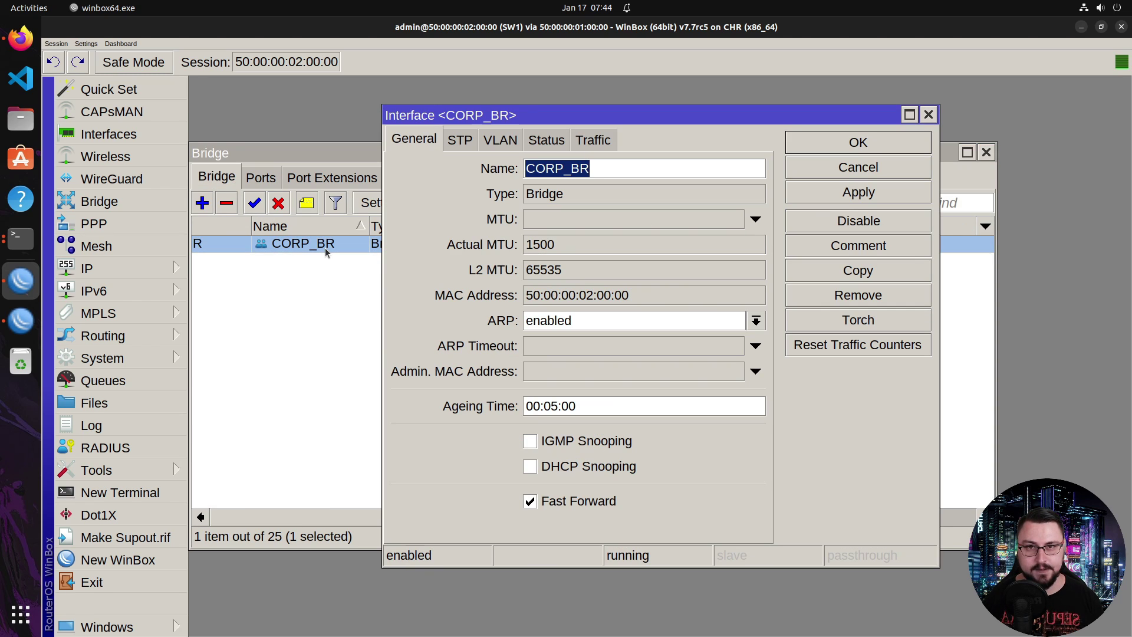
click(538, 464)
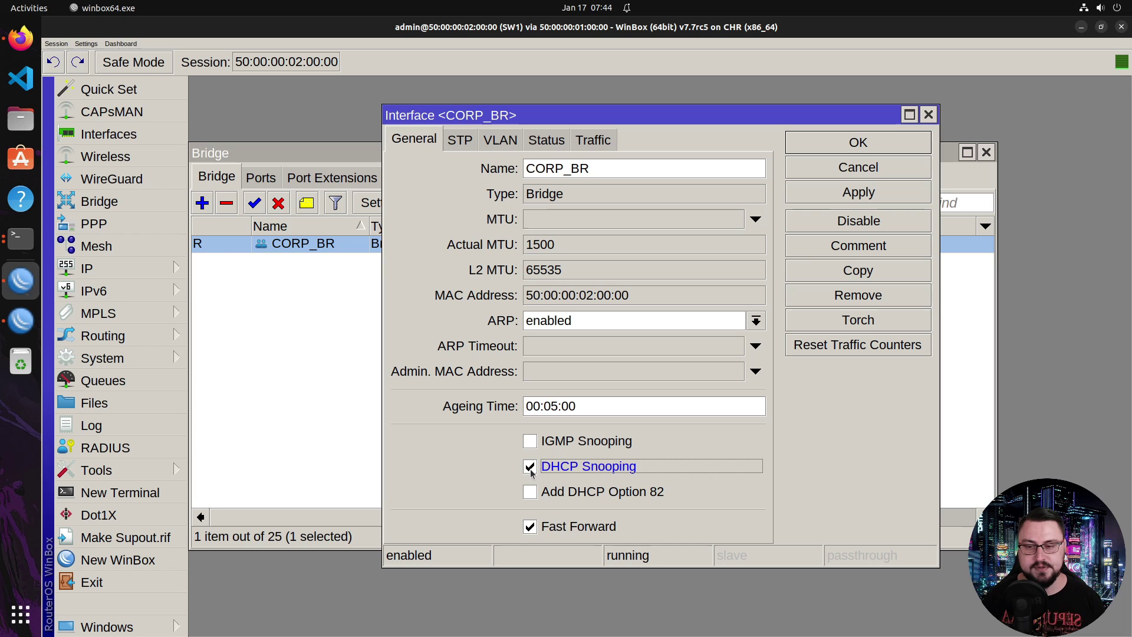
click(803, 194)
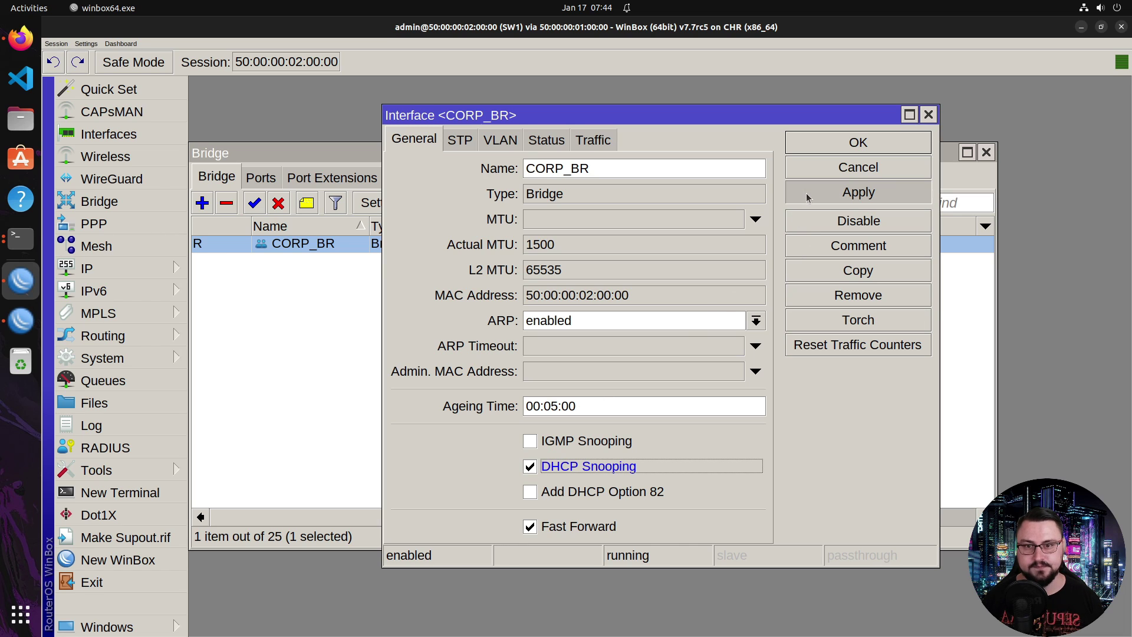
click(823, 146)
click(260, 178)
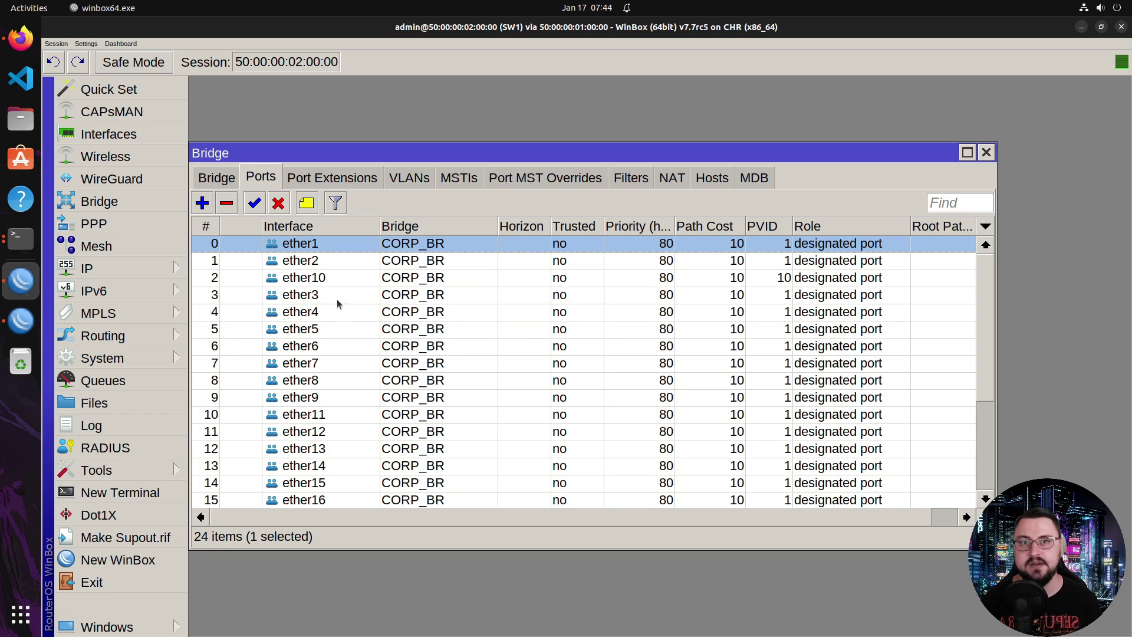
click(18, 27)
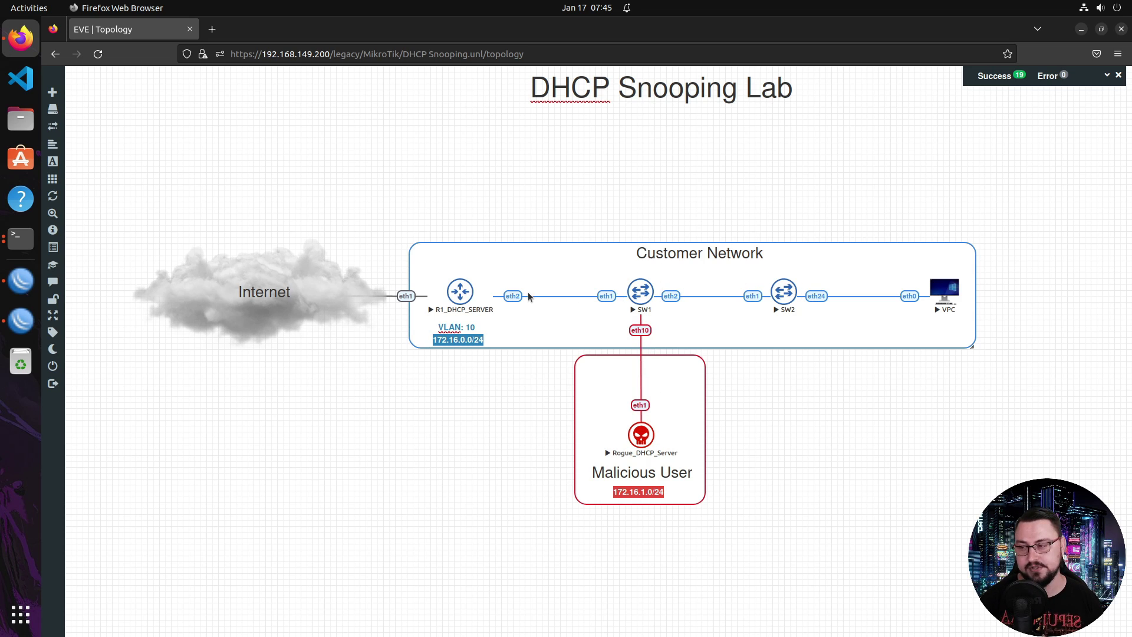
- Mark SW1's bridge ports ether1 and ether2 as DHCP-snooping trusted
click(20, 284)
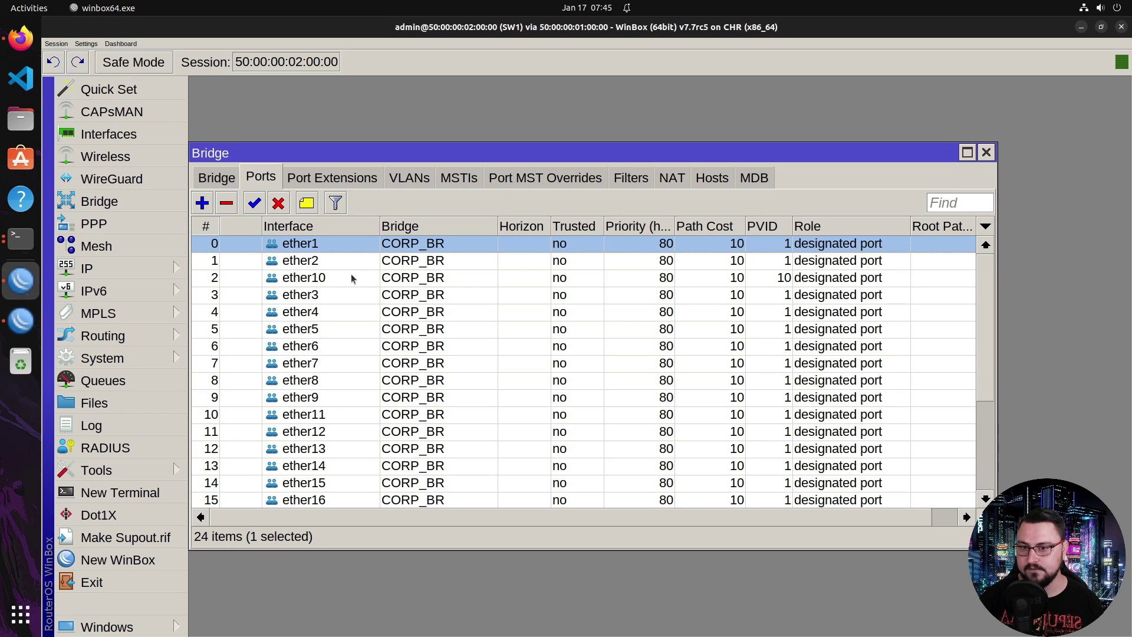
double_click(359, 250)
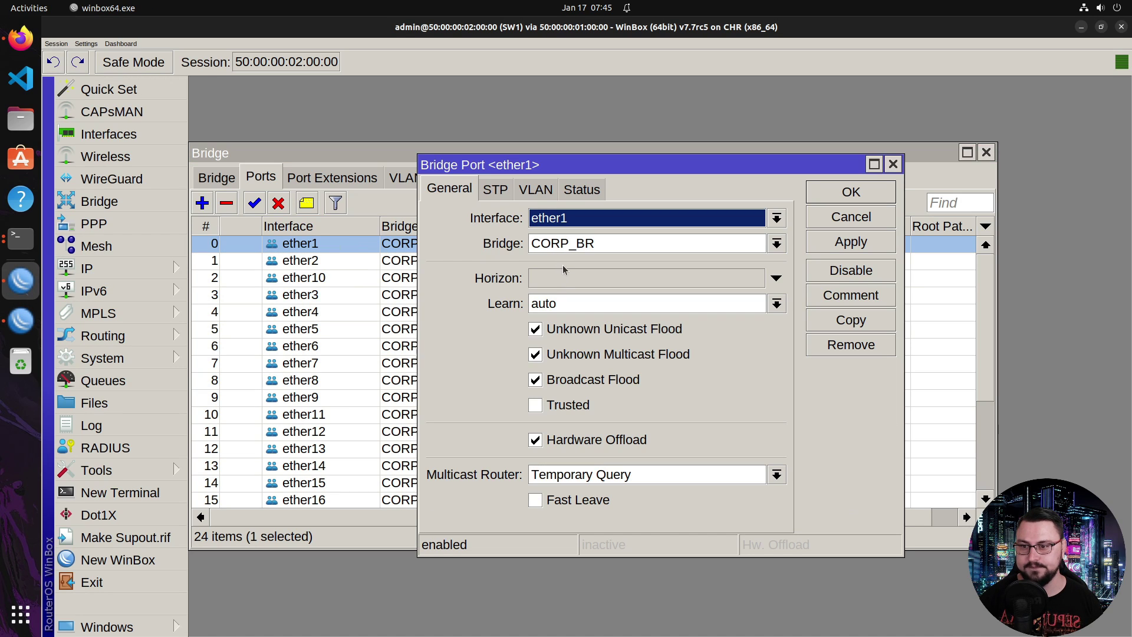
click(535, 405)
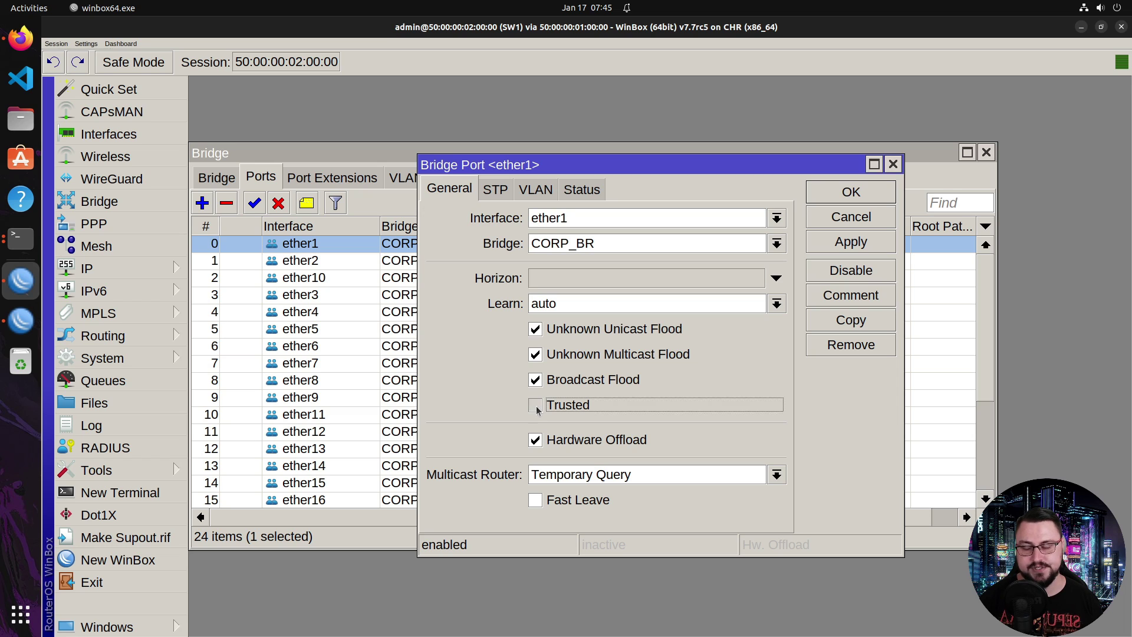
click(849, 242)
click(847, 193)
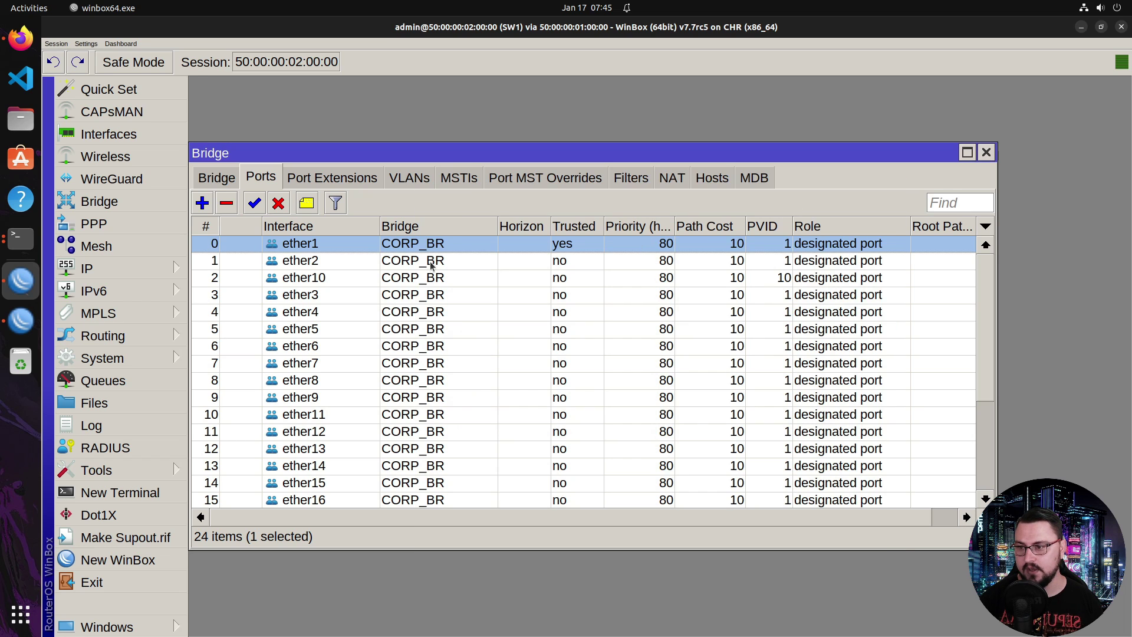
double_click(432, 264)
click(557, 404)
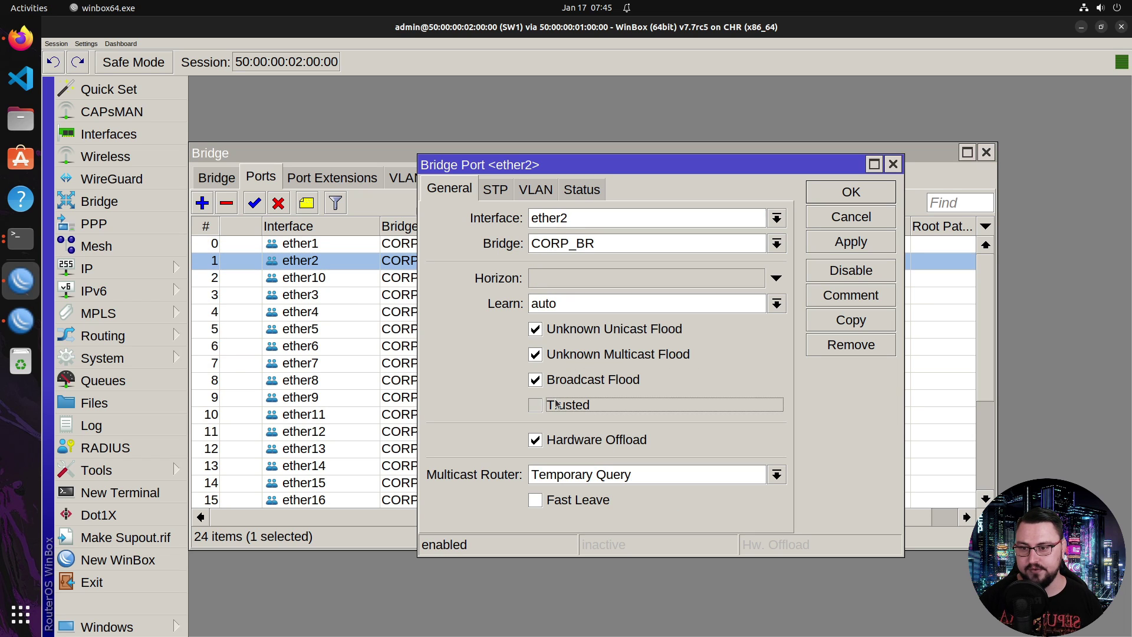
click(851, 242)
click(849, 192)
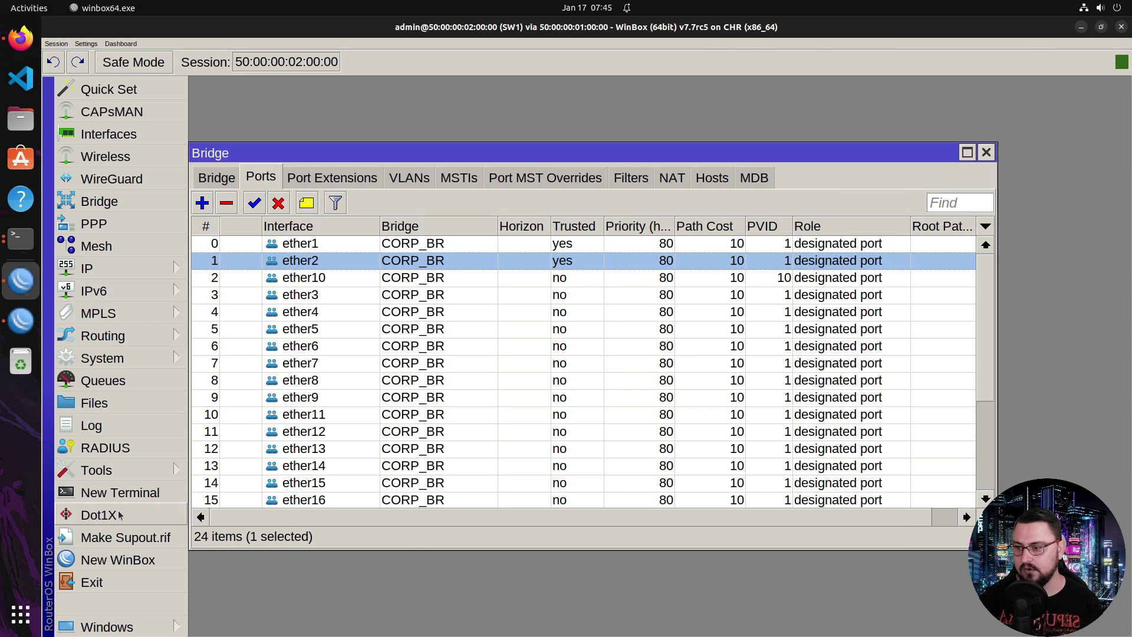
- Connect to SW2 (50:00:00:03:00:00) through RoMON, then minimize its session window
click(118, 560)
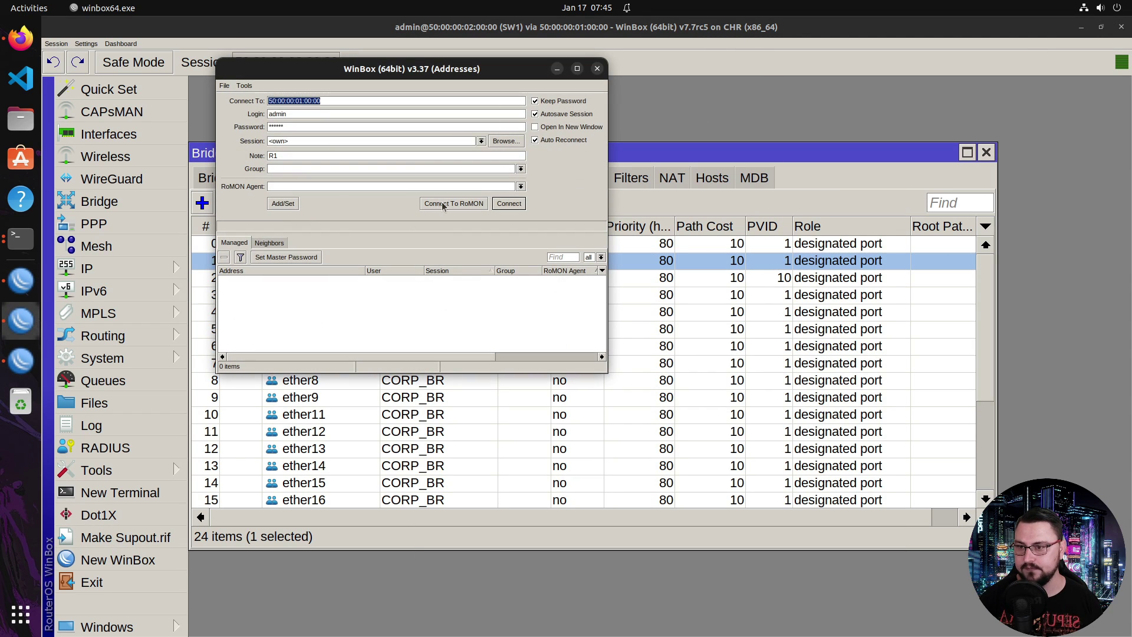
click(444, 203)
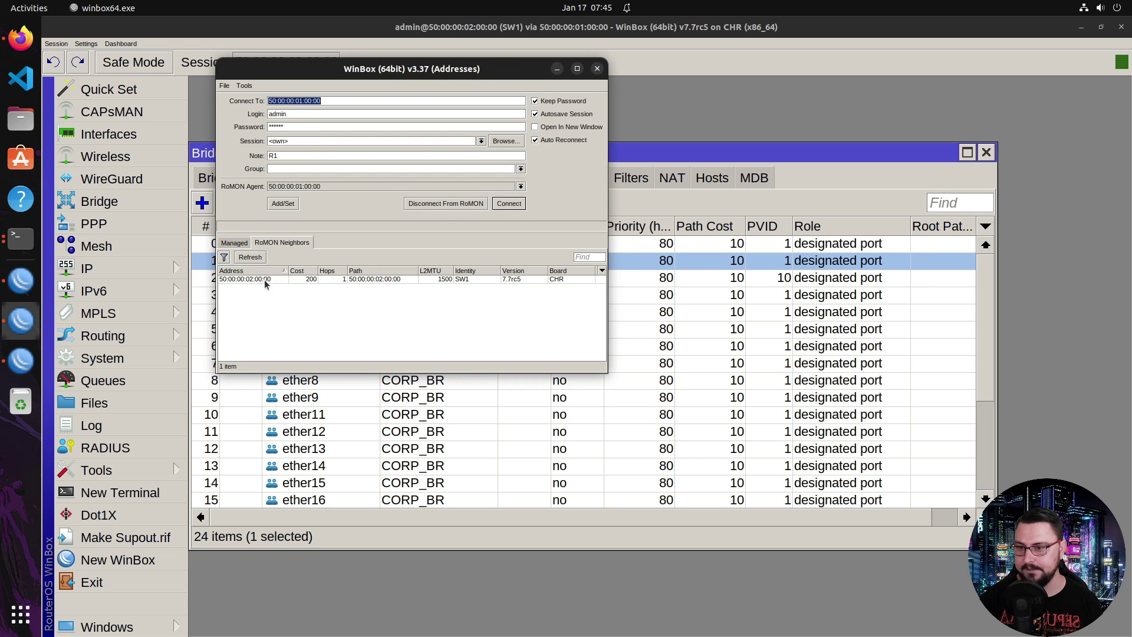
click(325, 288)
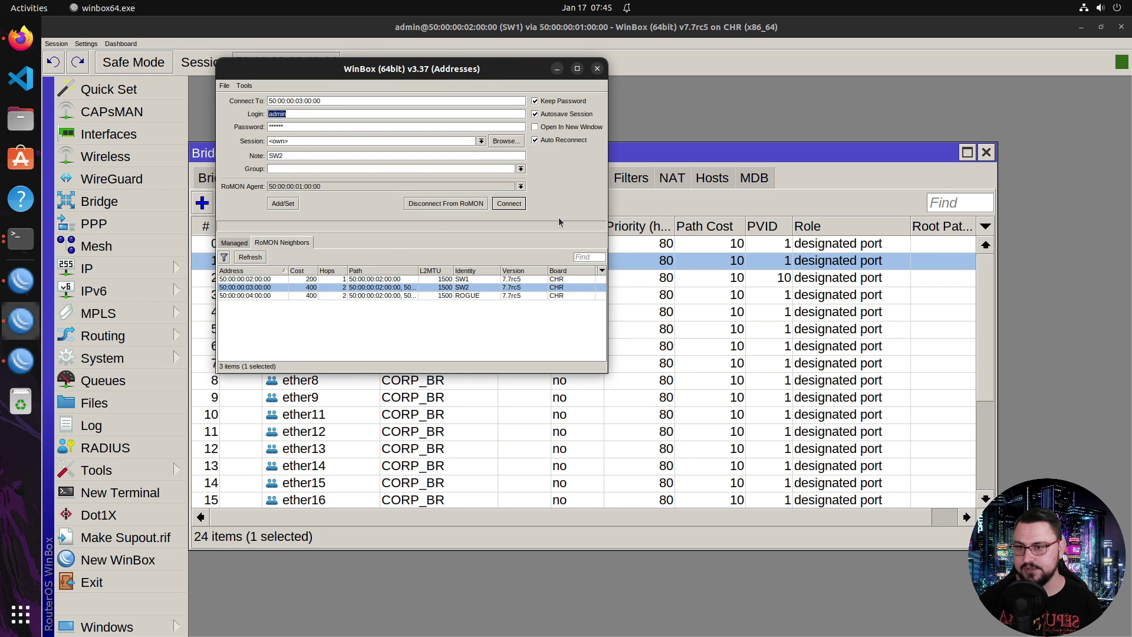
click(522, 205)
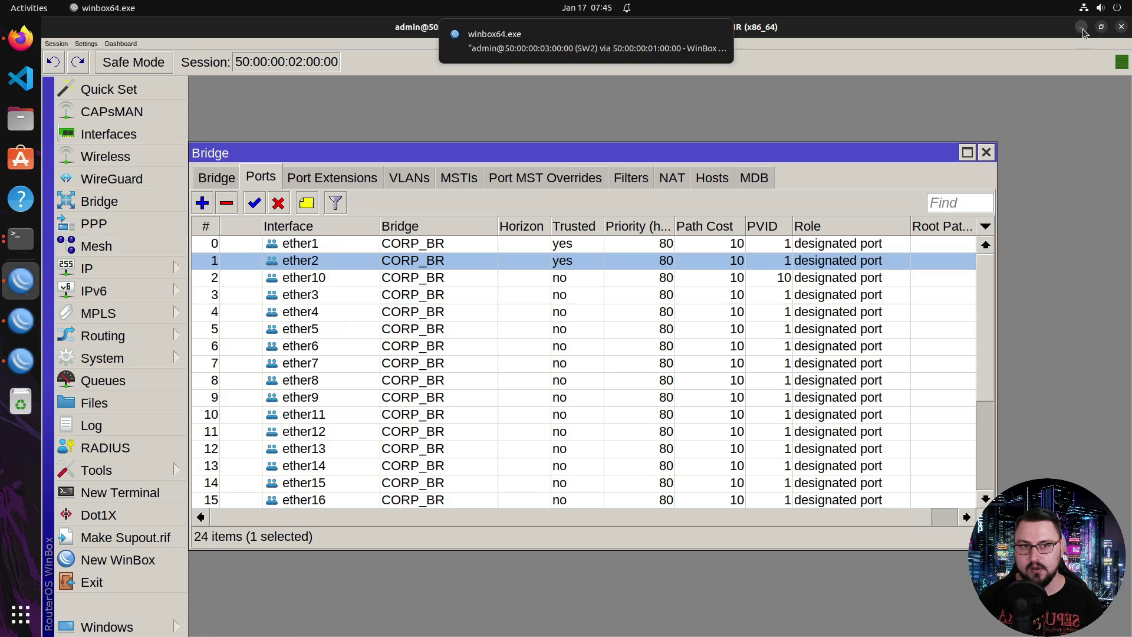
click(1082, 30)
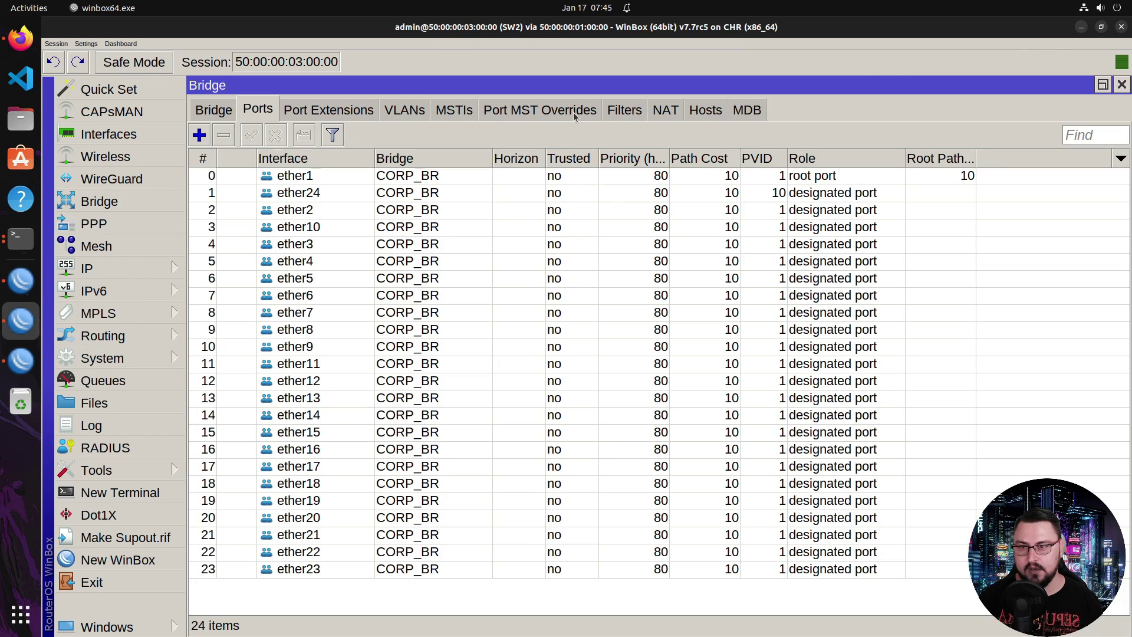
click(1082, 27)
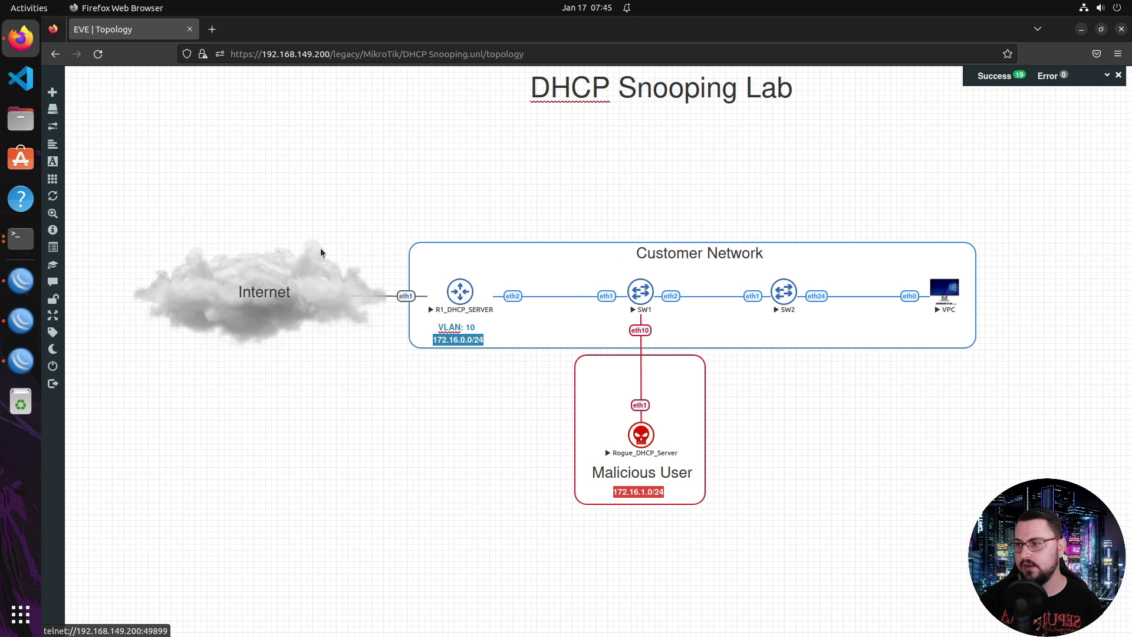
- Enable DHCP Snooping on SW2's CORP_BR bridge
click(27, 285)
click(29, 324)
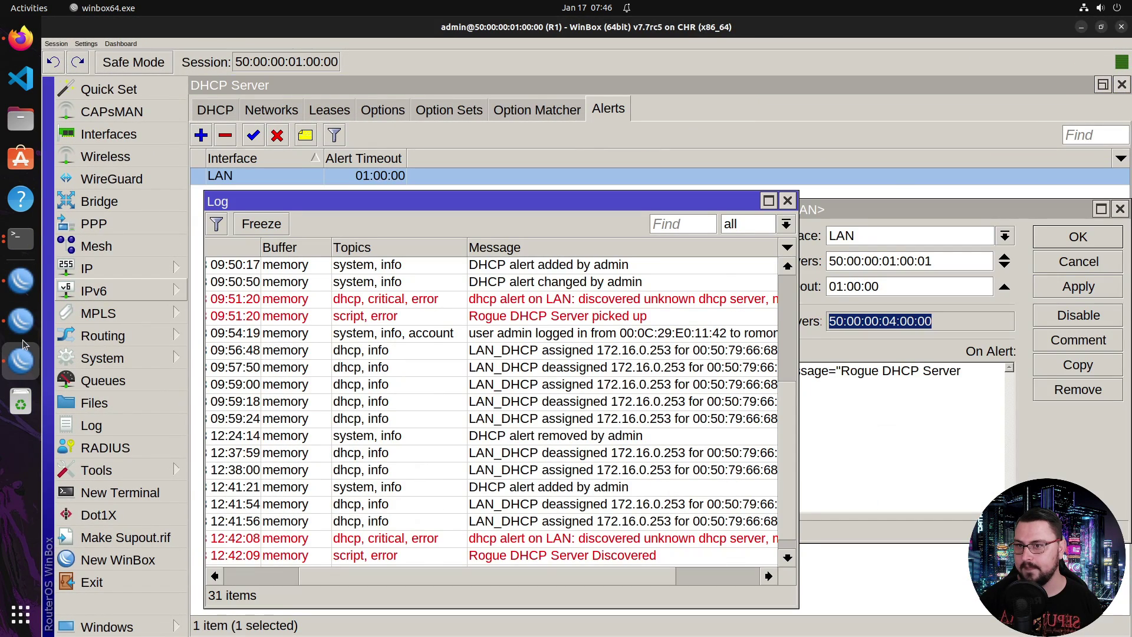
click(23, 331)
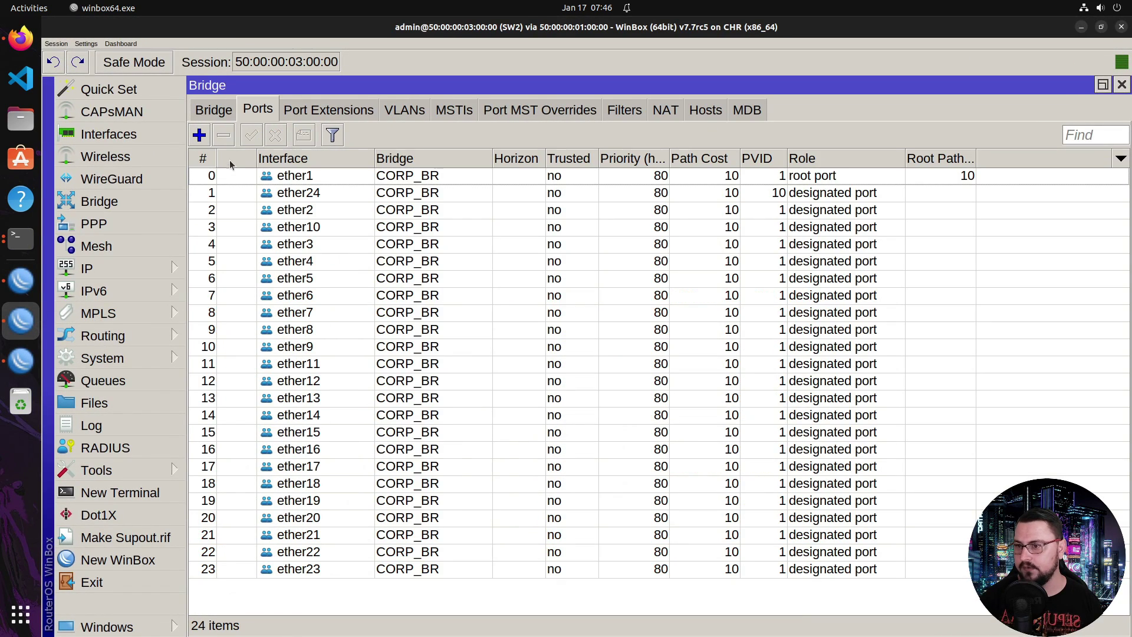
click(221, 114)
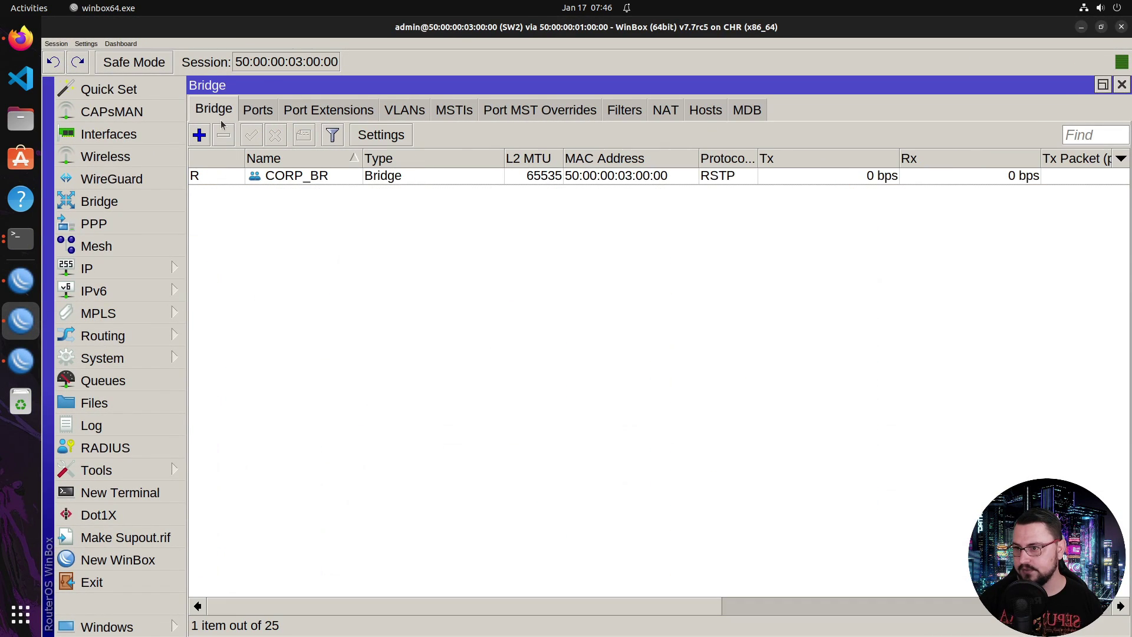
click(299, 181)
click(560, 439)
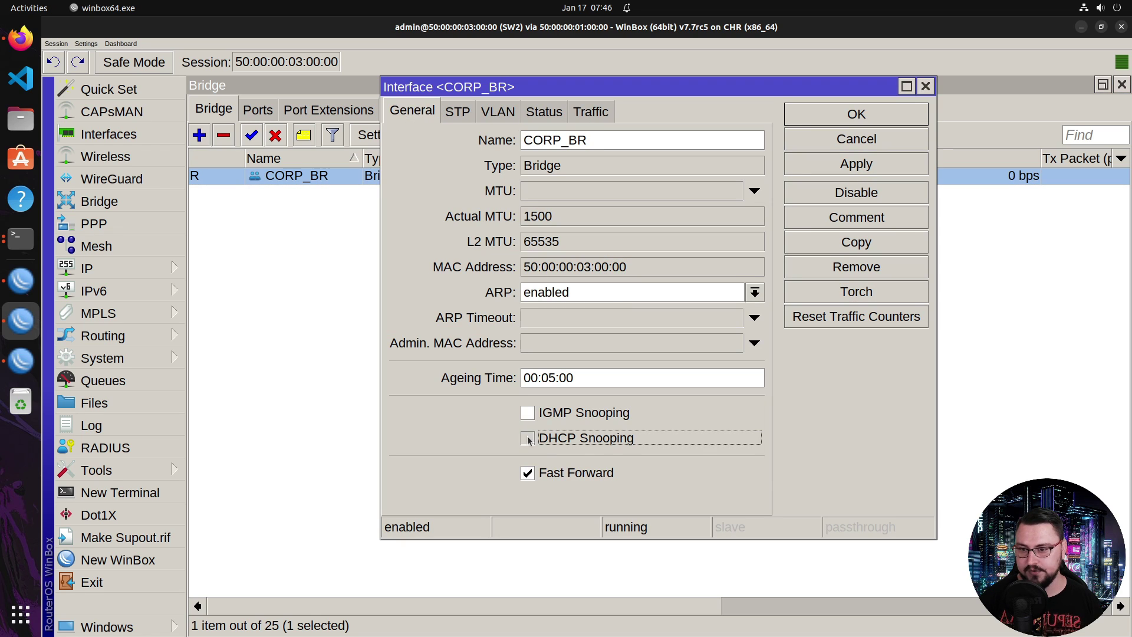
click(876, 171)
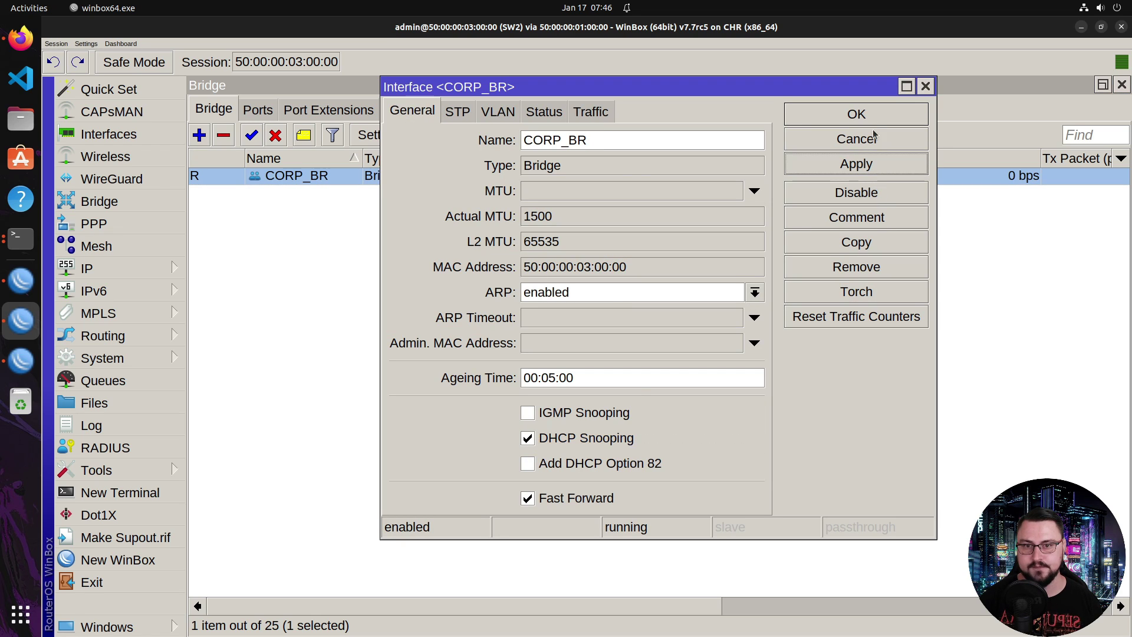
click(875, 114)
- Mark SW2's ether1 port as trusted and minimize the SW2 window
click(269, 109)
double_click(329, 175)
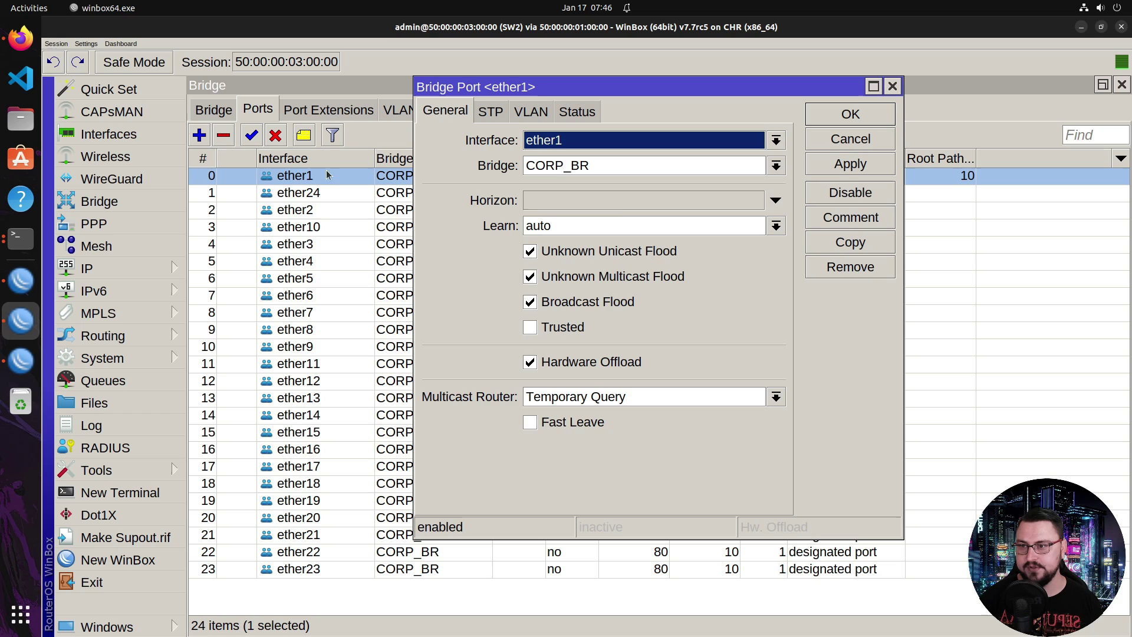
click(556, 328)
click(856, 164)
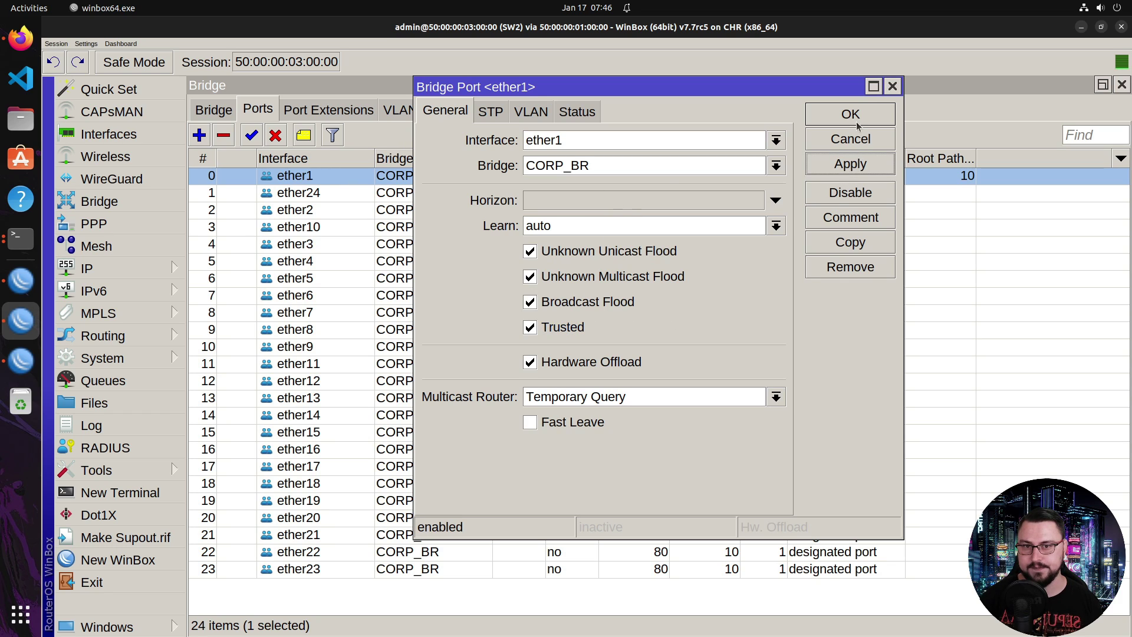
click(851, 115)
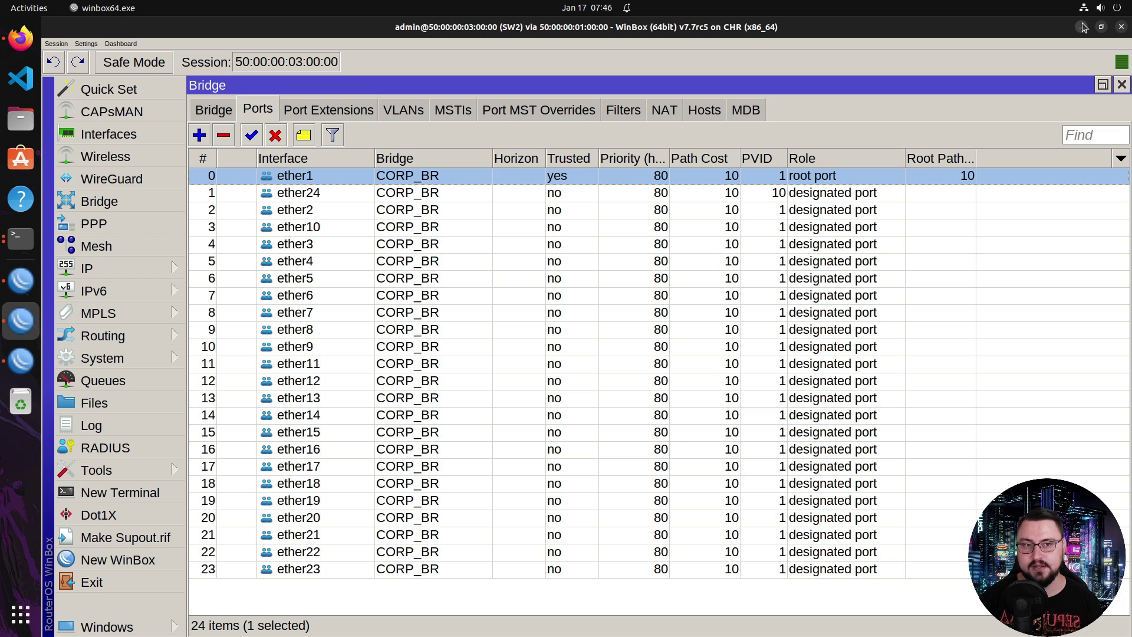
click(1084, 27)
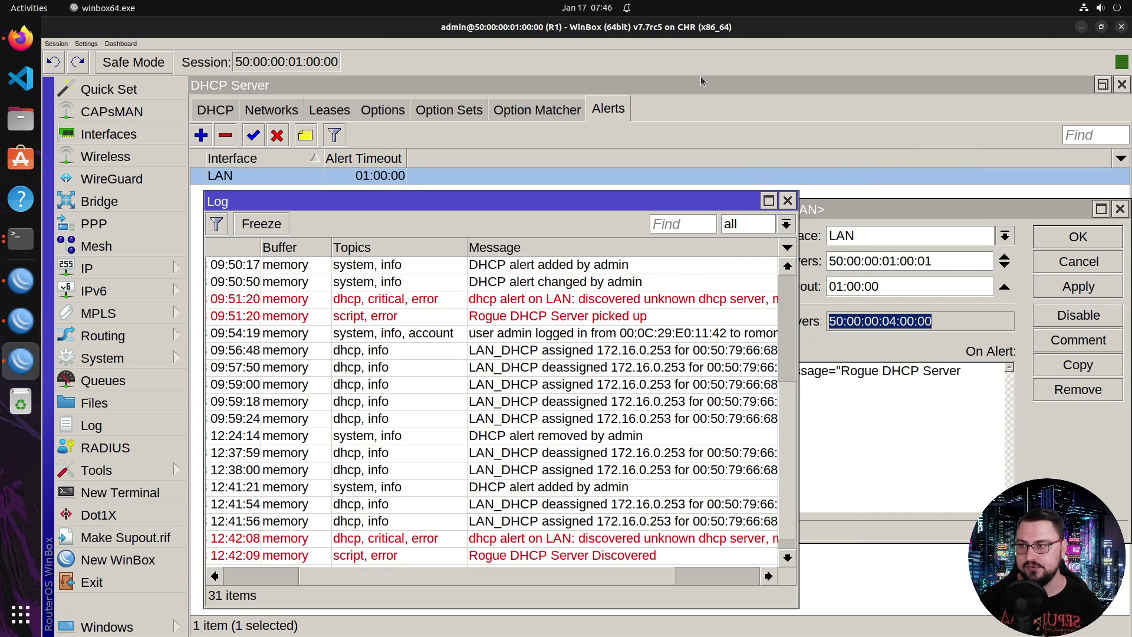
- Minimize the R1 and SW1 WinBox session windows
click(1082, 28)
click(1081, 28)
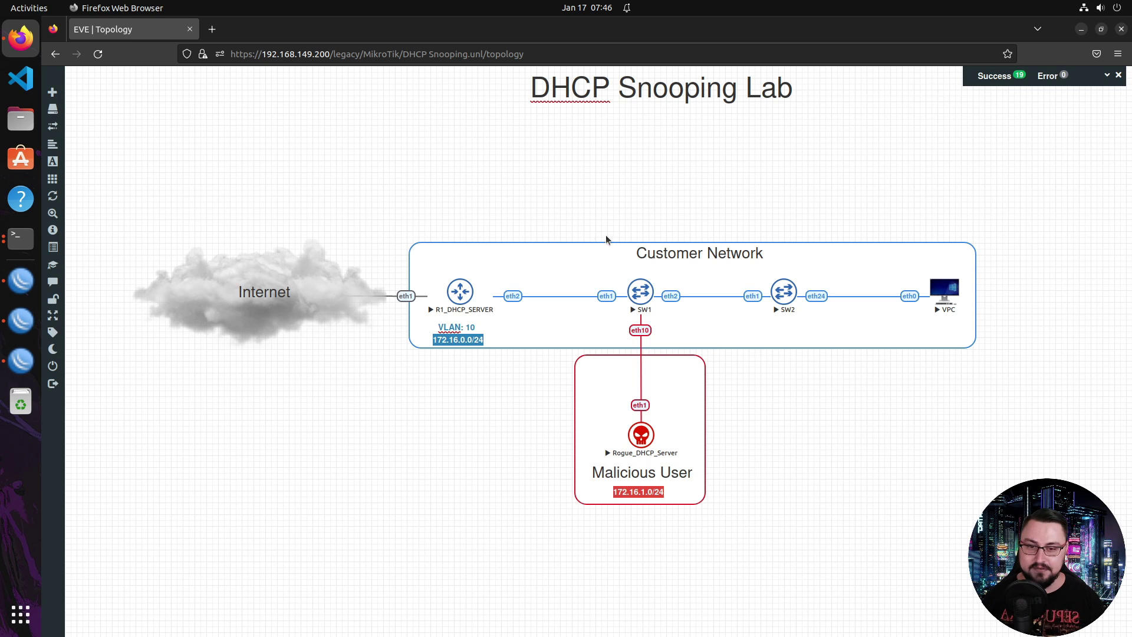
- Start a Wireshark capture on SW1's eth2 interface using the Ethernet link type
right_click(645, 300)
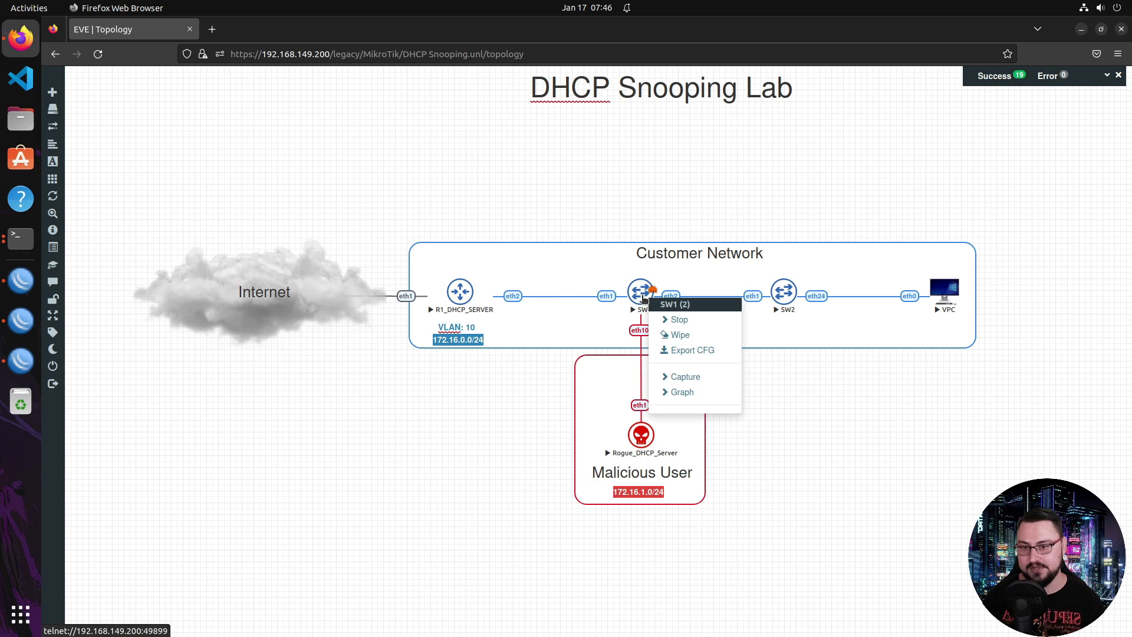
mouse_move(712, 378)
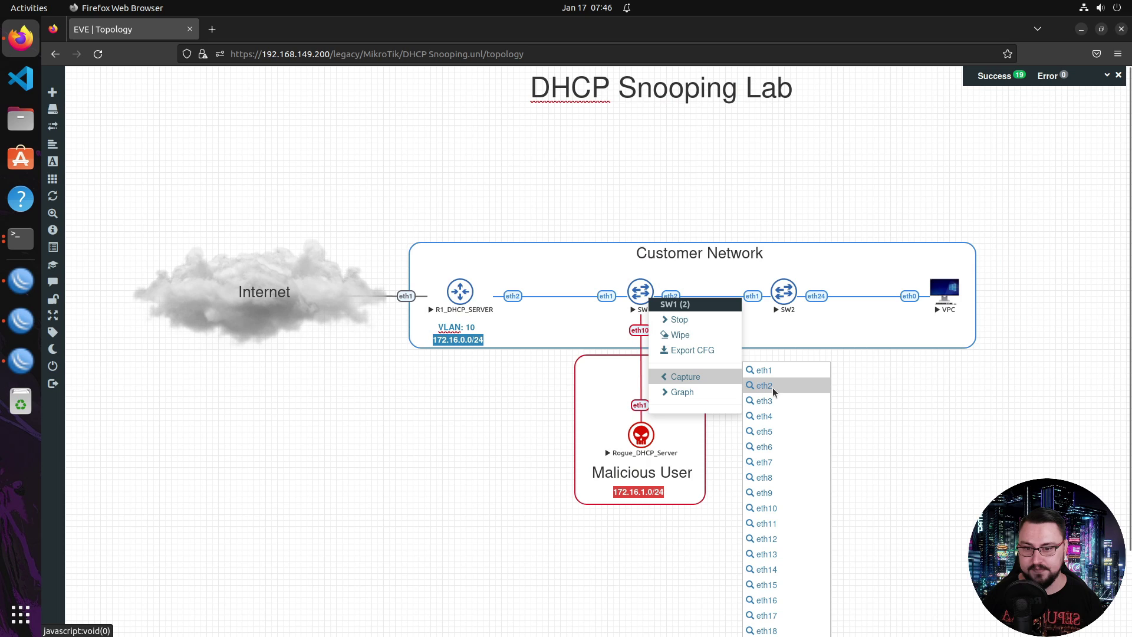
click(771, 387)
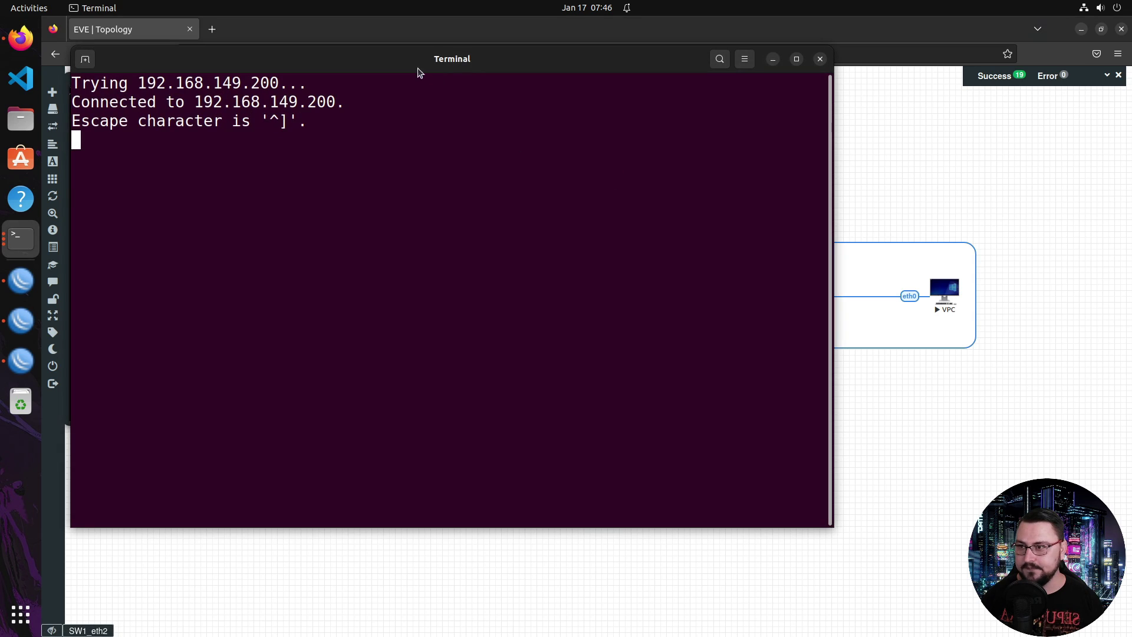
drag(417, 71, 902, 84)
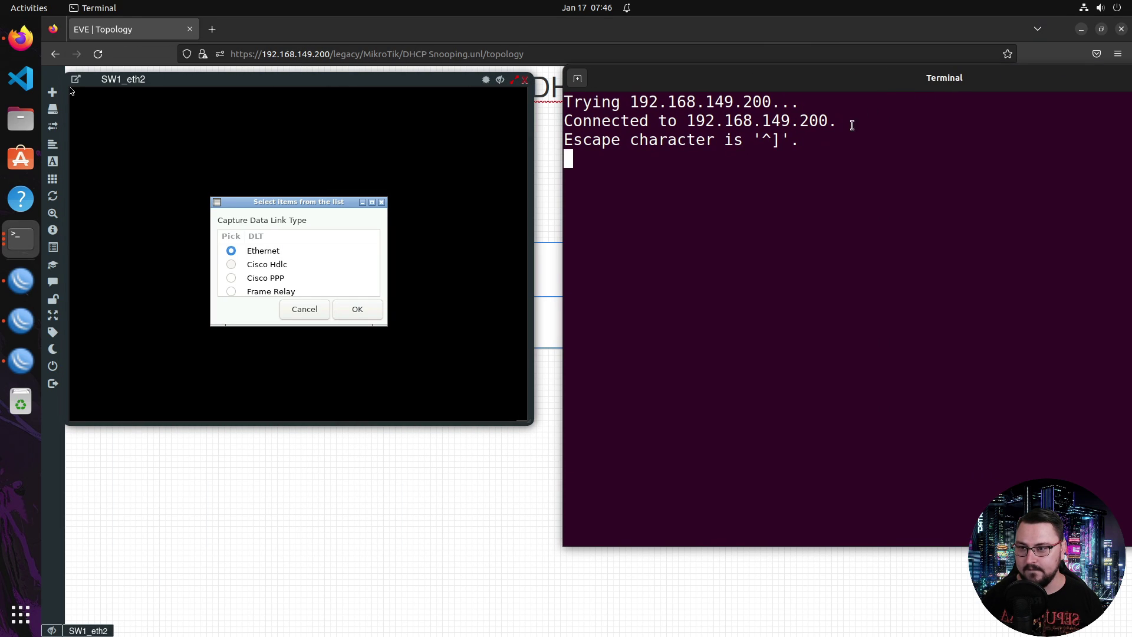
click(354, 309)
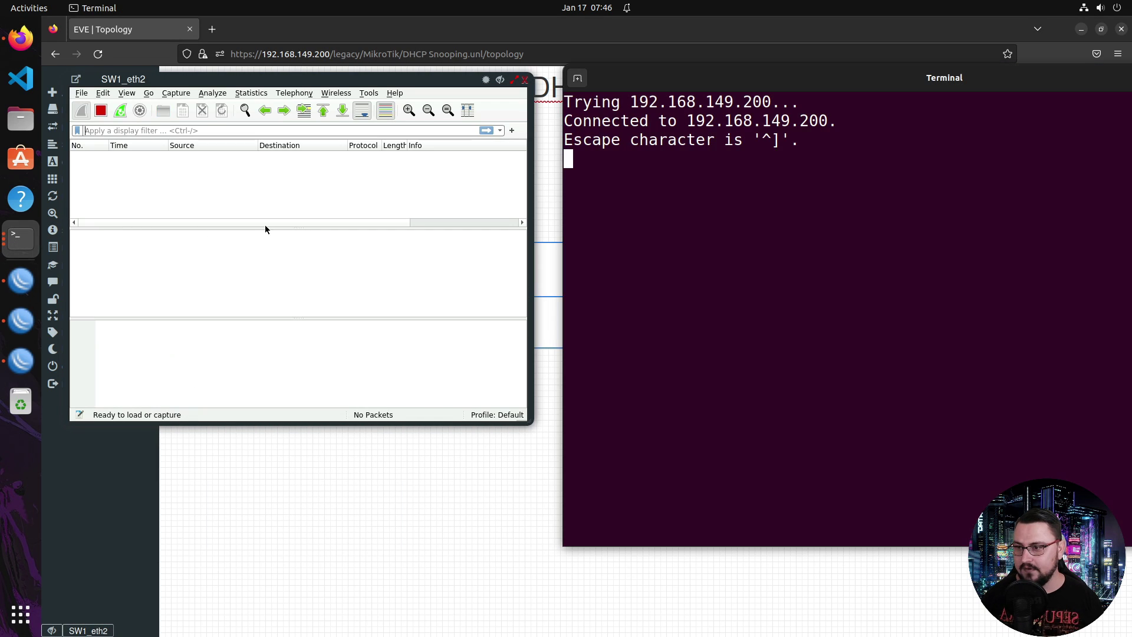
- Close the leftover telnet terminal and snap the VPC terminal to the right half
double_click(1044, 83)
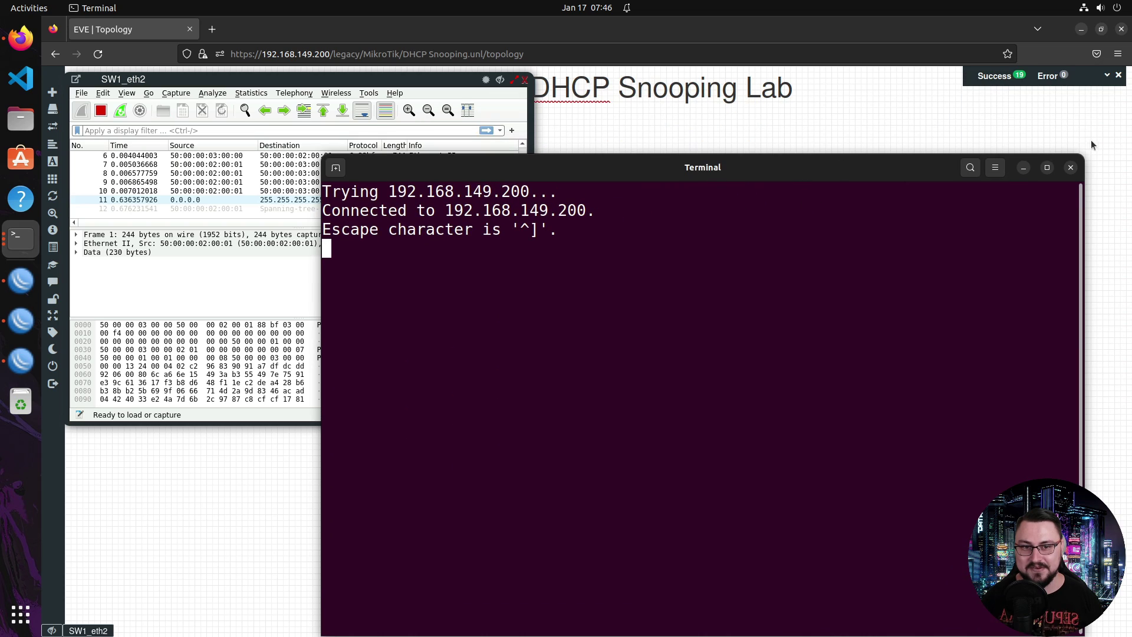
click(1069, 169)
click(20, 237)
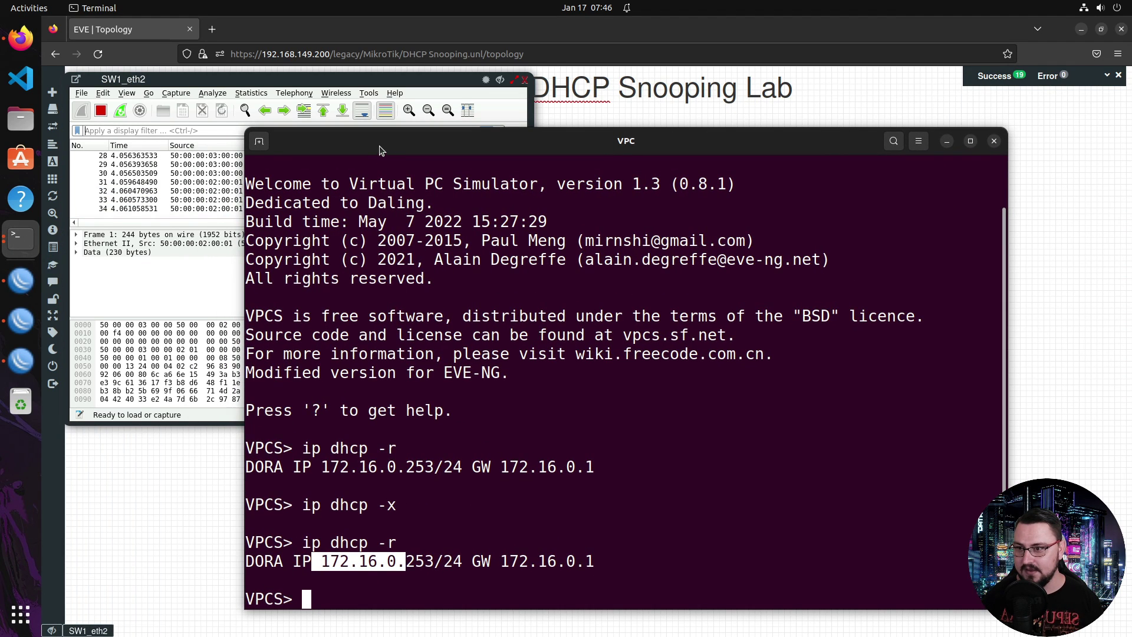
key(super+Right)
- Release and renew the VPC's DHCP lease with 'ip dhcp -x' and 'ip dhcp -r'
text(ip dhcp -r)
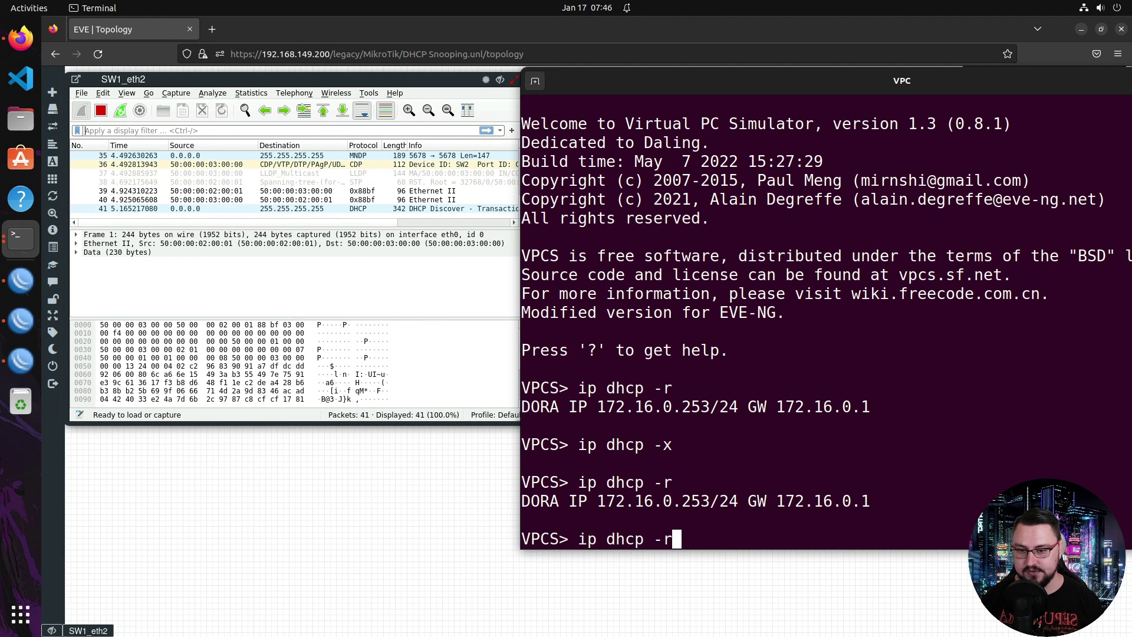
key(BackSpace)
text(x)
key(Return)
key(Up)
key(Up)
key(Return)
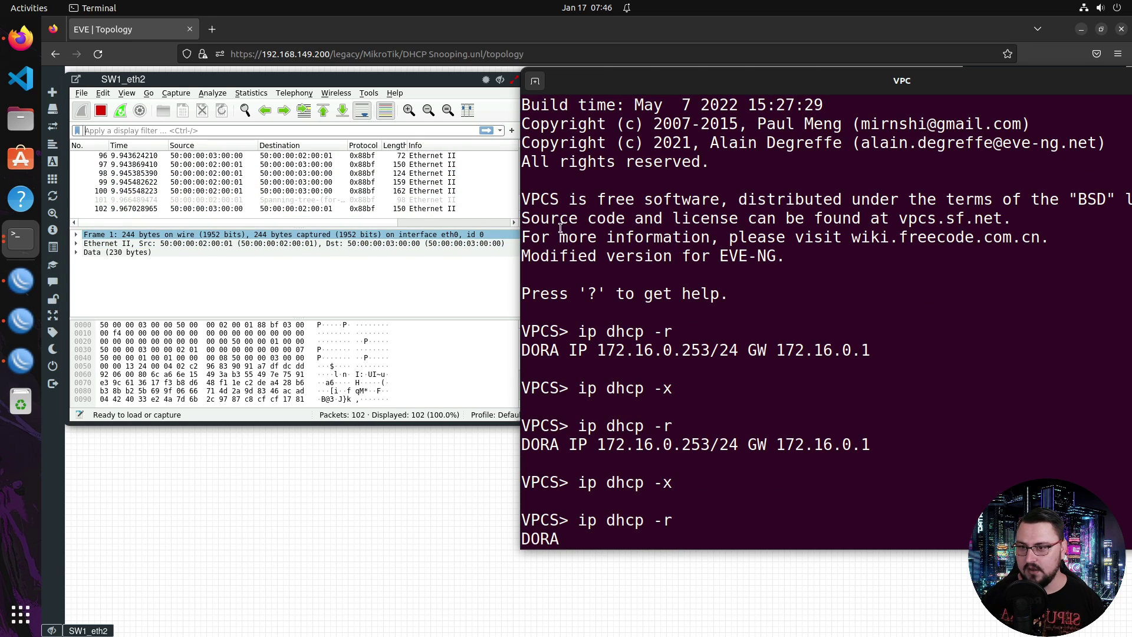
- Stop the capture, filter on 'dhcp', and select the lone DHCP Offer from 172.16.0.1 (frame 78)
click(101, 111)
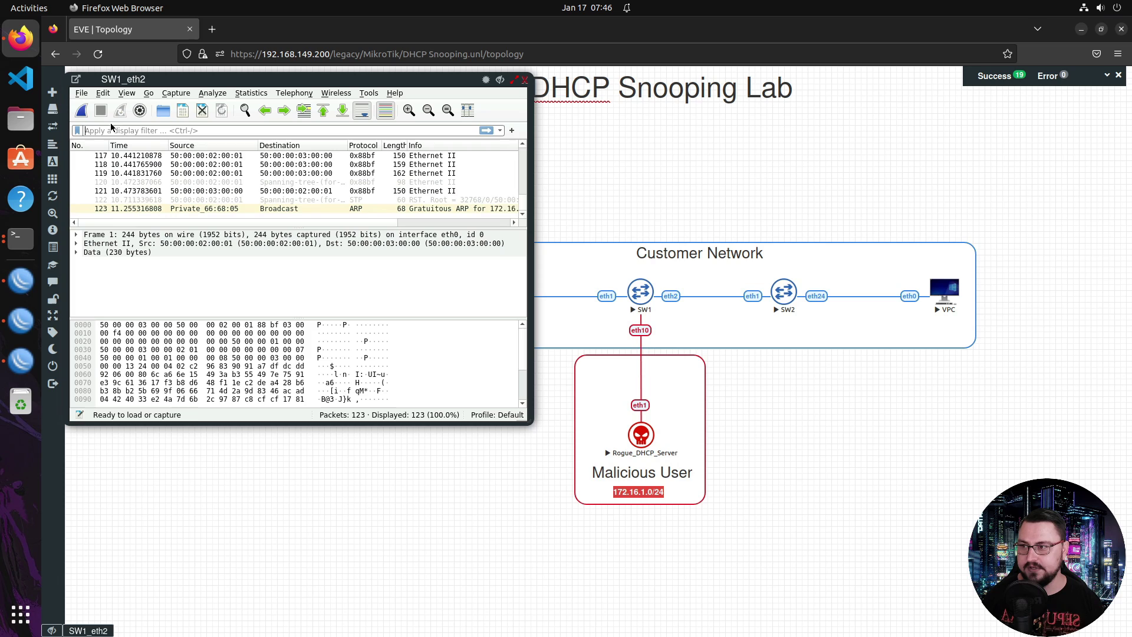
text(dhcp)
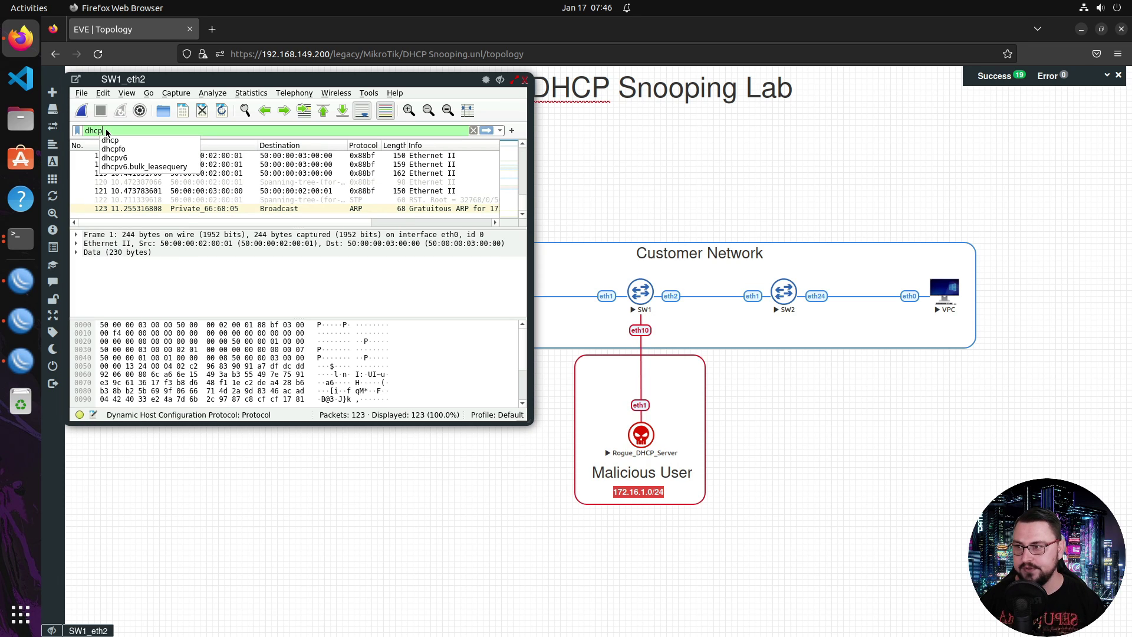
key(Return)
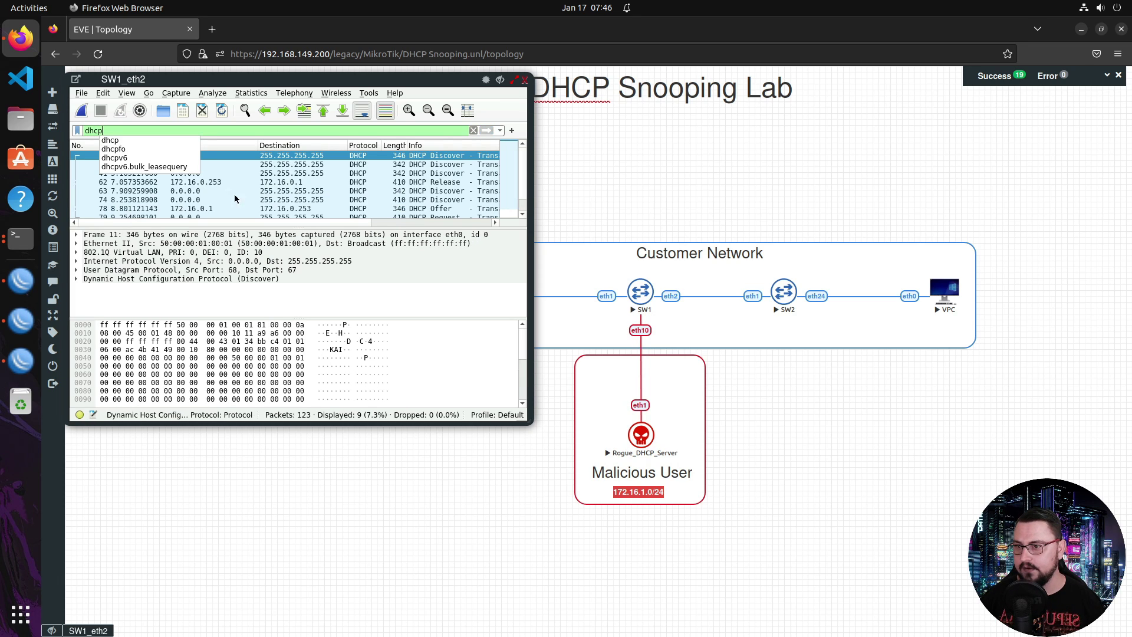
double_click(368, 80)
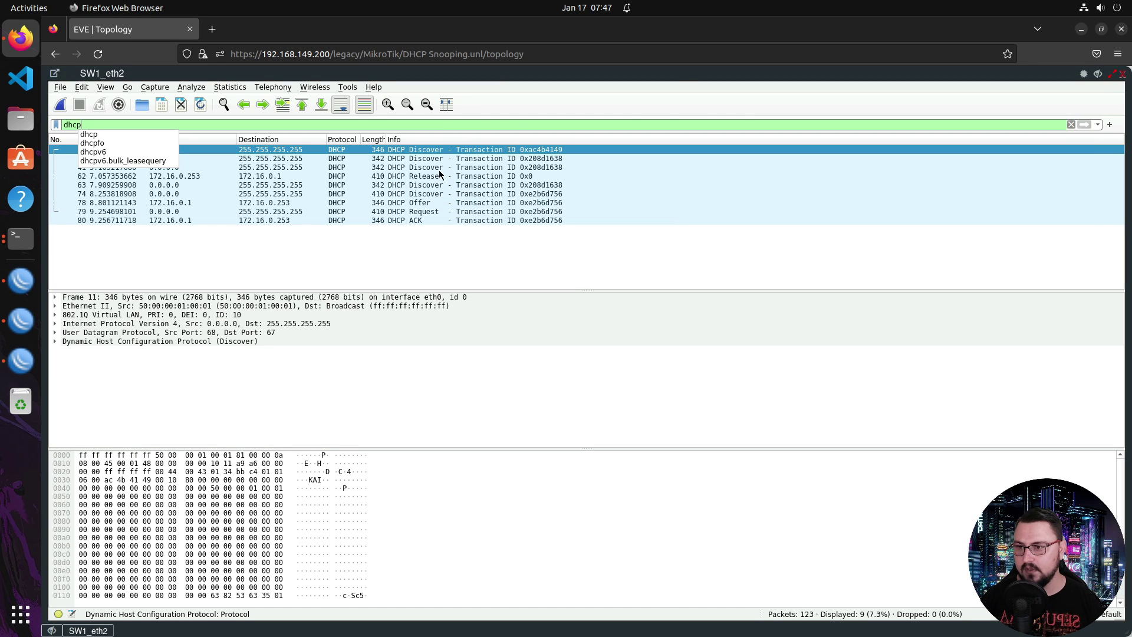
click(422, 207)
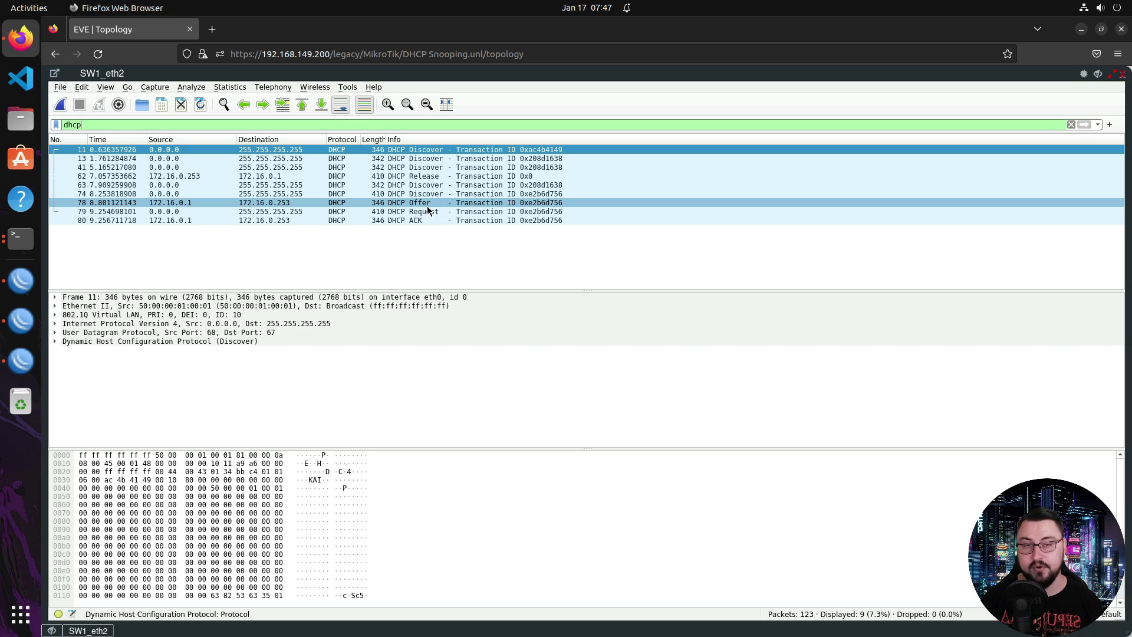
click(388, 204)
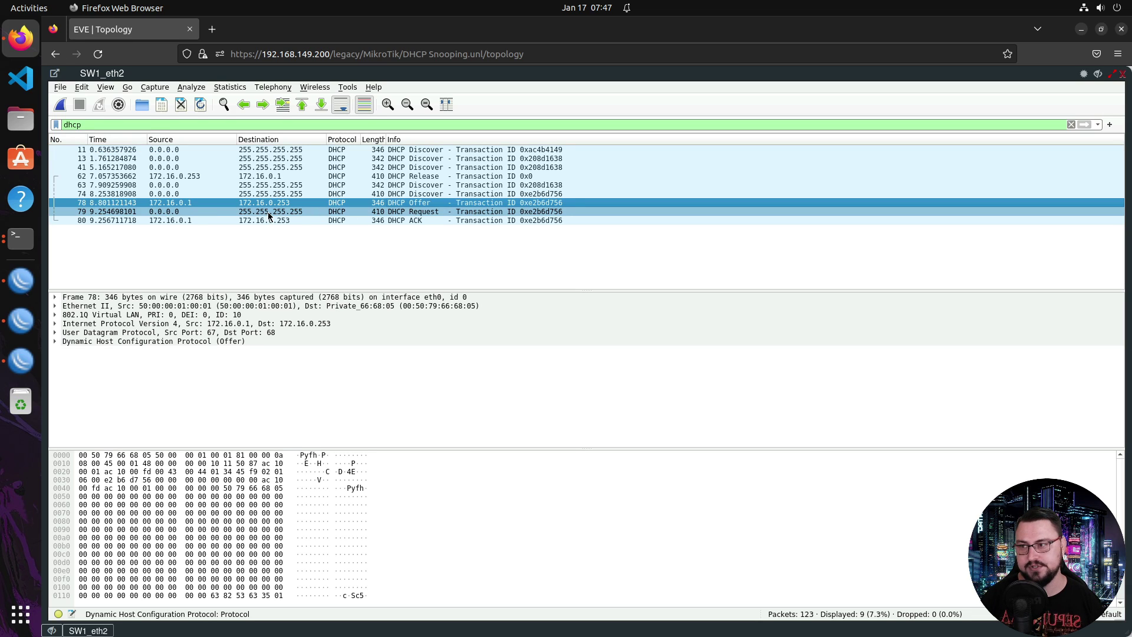
click(190, 203)
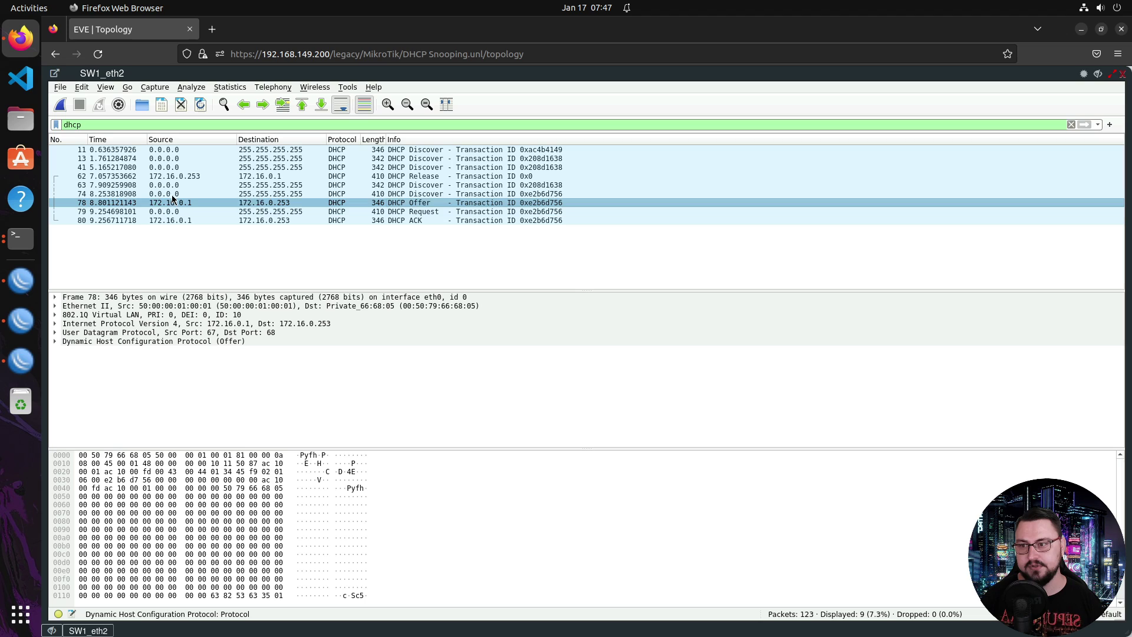
click(1081, 29)
key(alt+Tab)
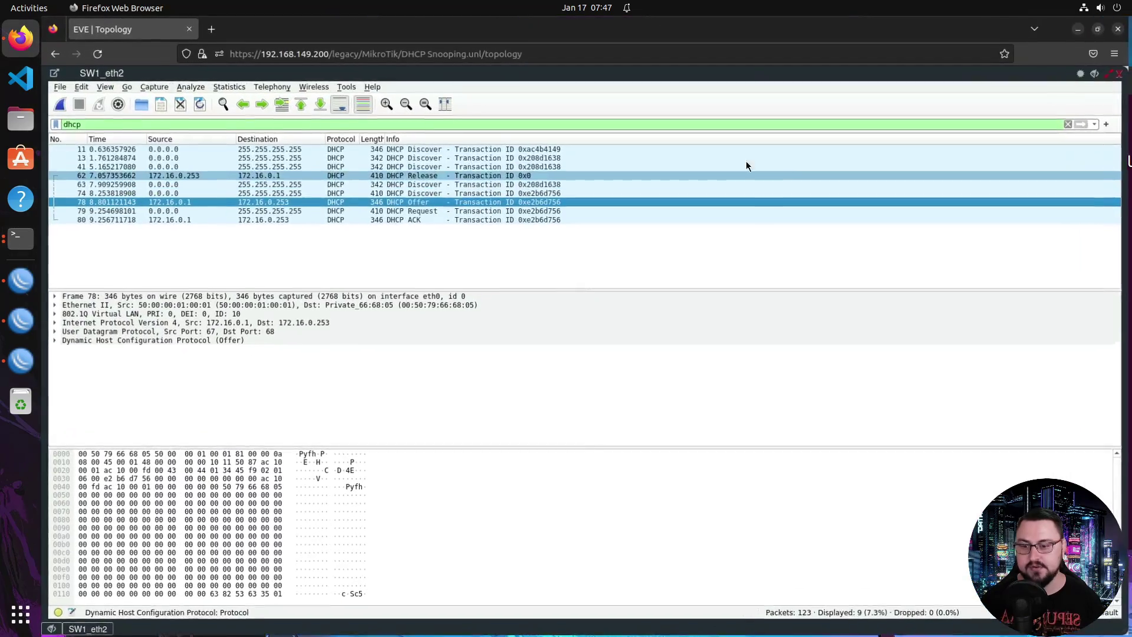